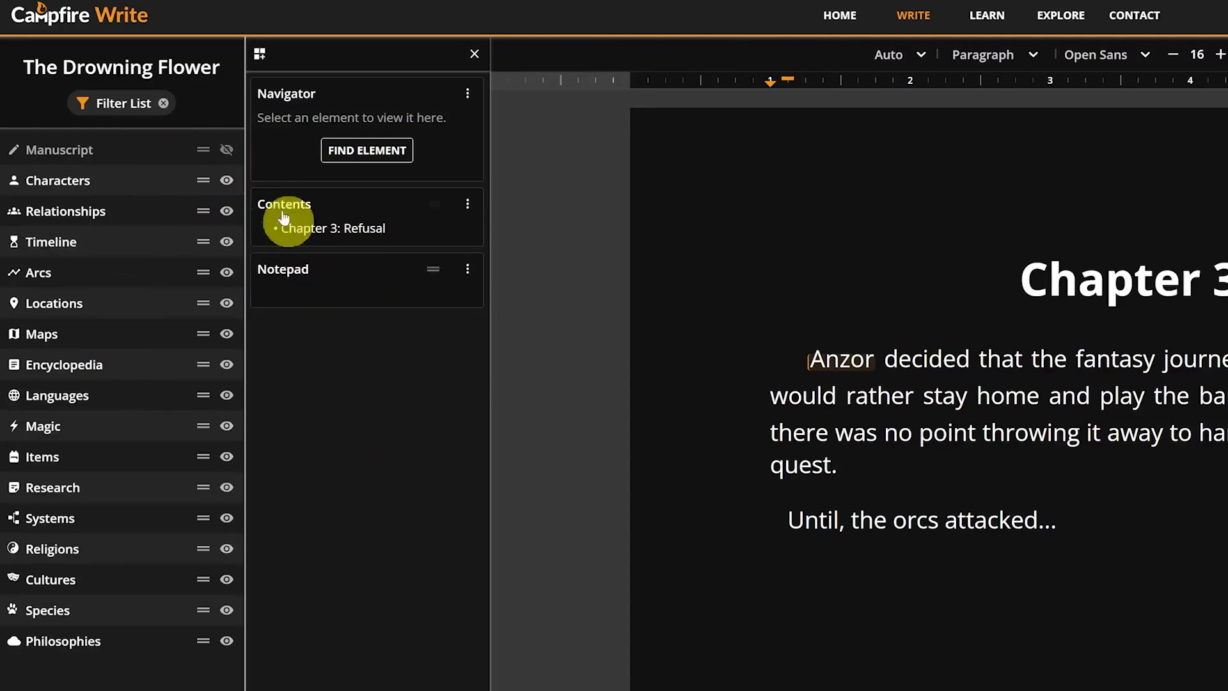
Step: Unhide the Manuscript module in the project's module list and finish filtering the list
click(227, 149)
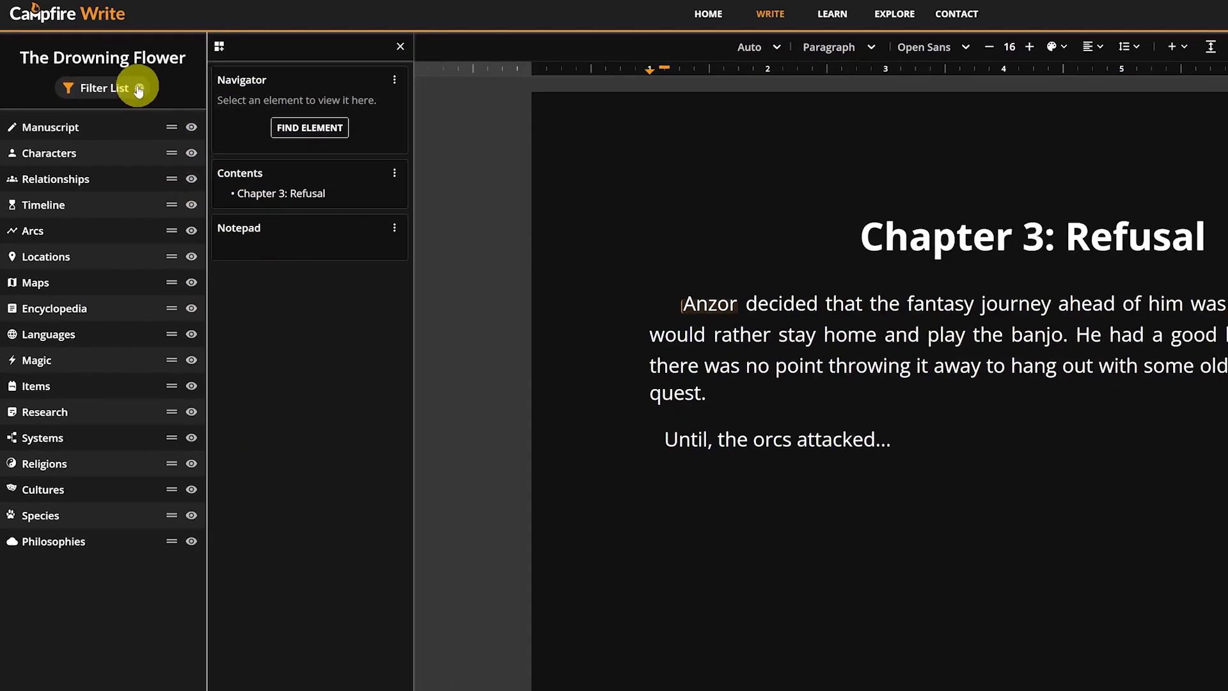
click(163, 103)
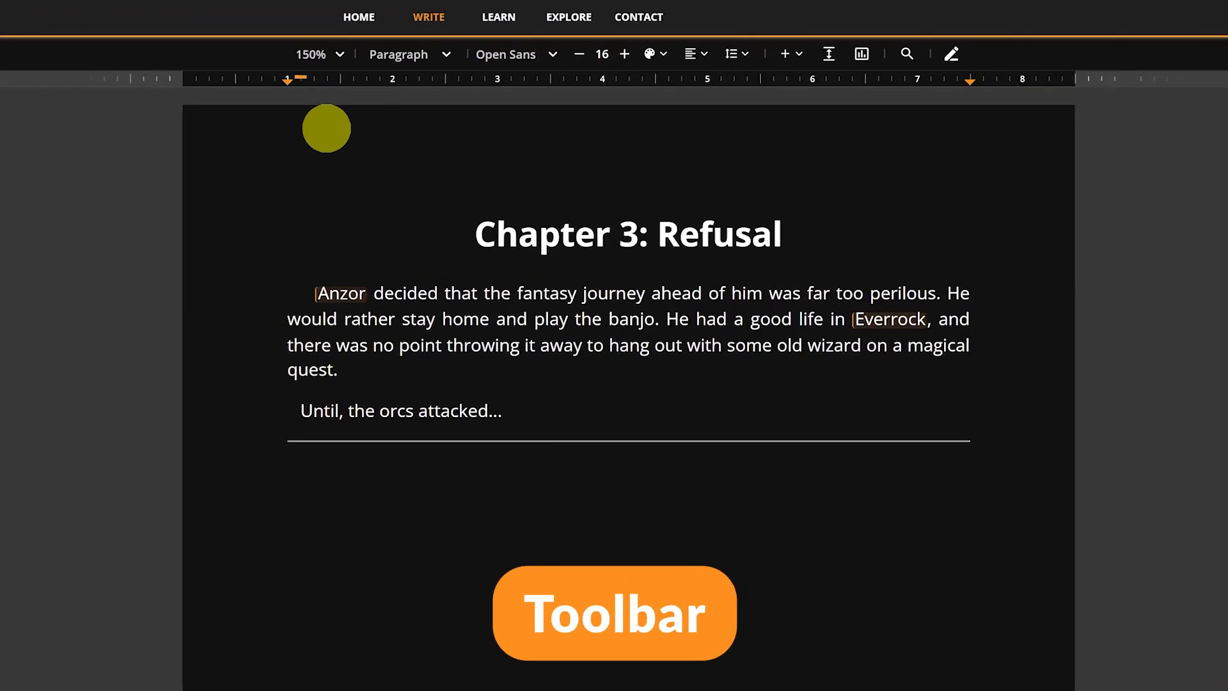
Step: Try the page zoom at 125% and return it to 150%
click(339, 61)
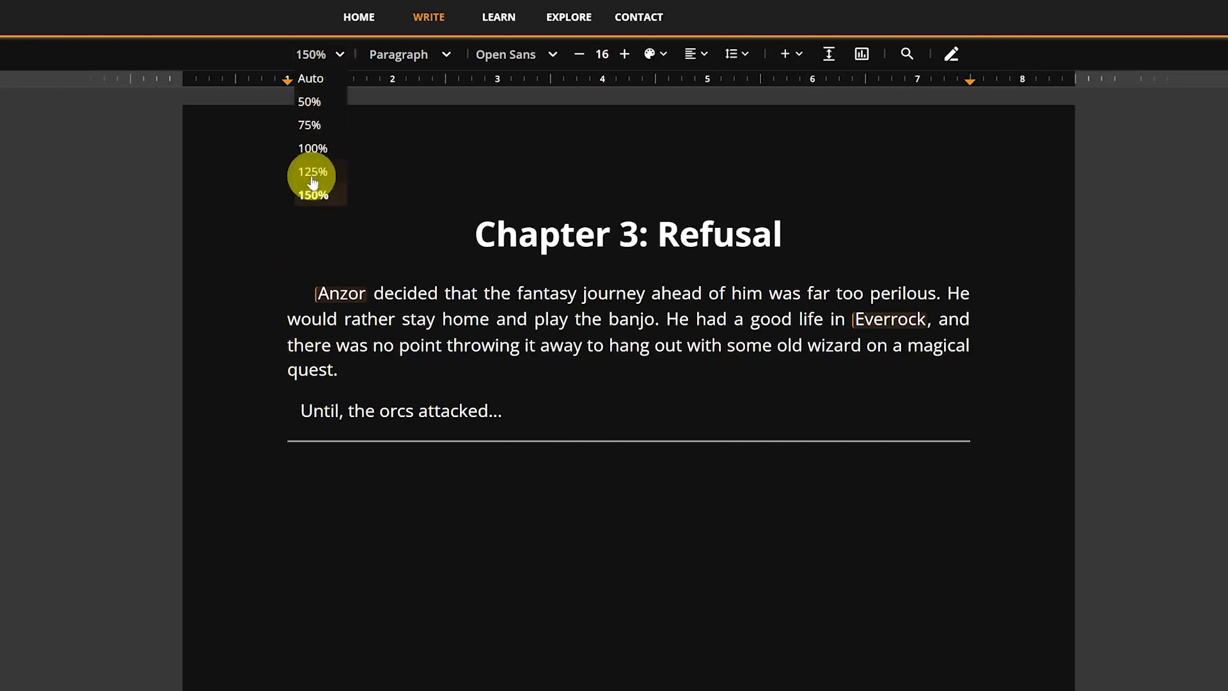
click(314, 171)
click(325, 56)
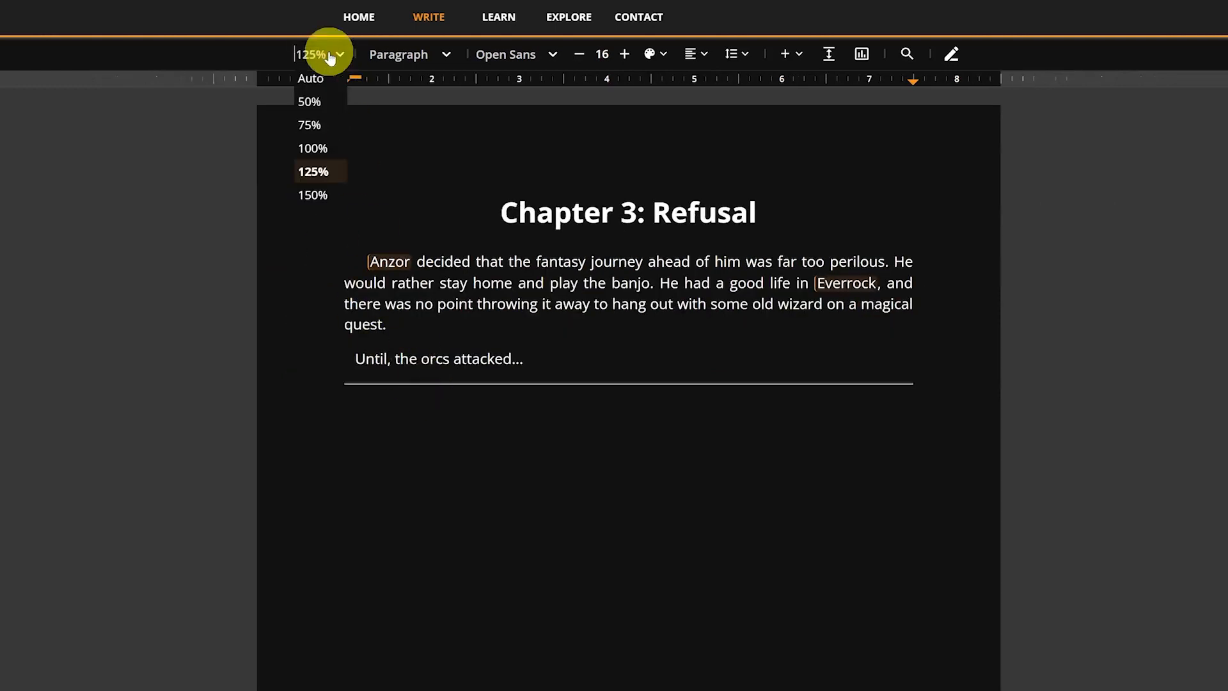
click(313, 197)
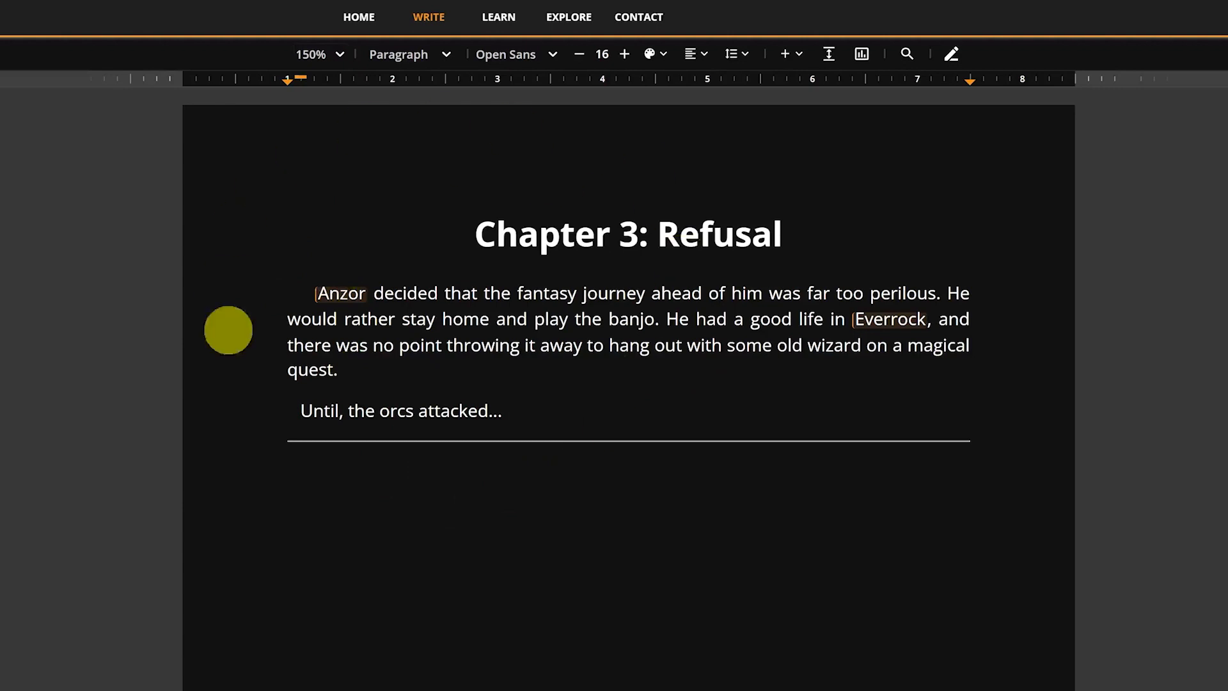
Step: Look through the available paragraph and header text styles without applying one
click(425, 59)
scroll(425, 156, down, 1)
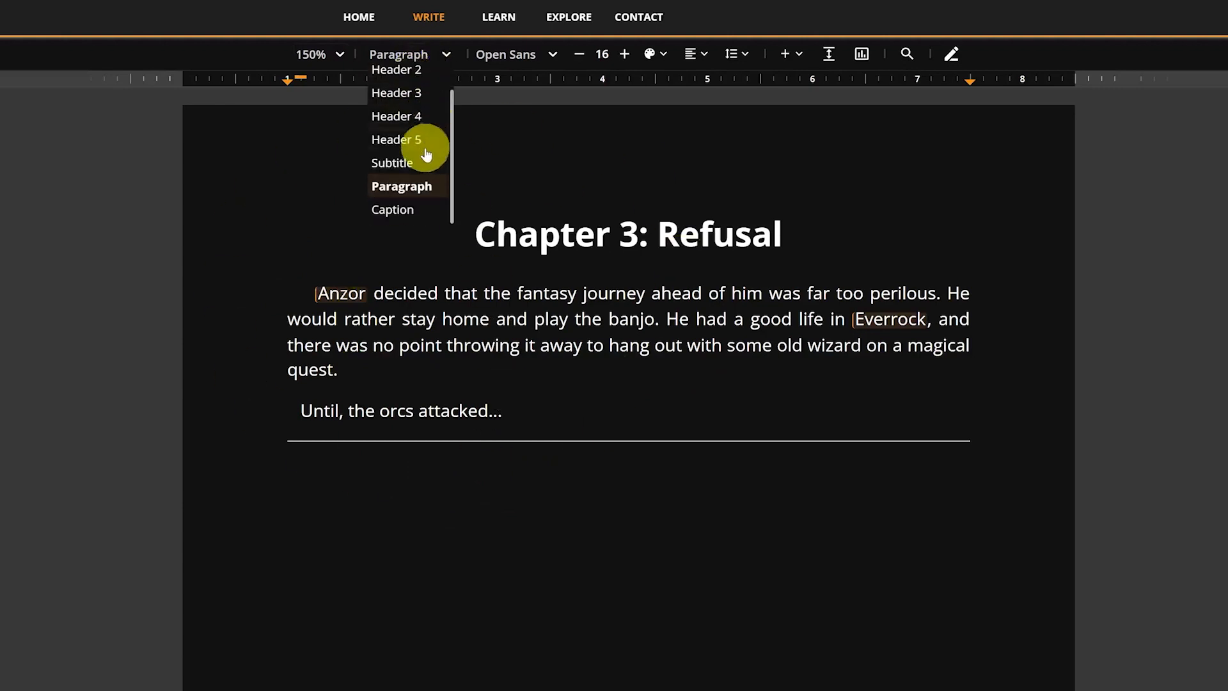
scroll(422, 167, up, 1)
scroll(423, 148, down, 1)
scroll(421, 150, up, 1)
scroll(415, 156, down, 1)
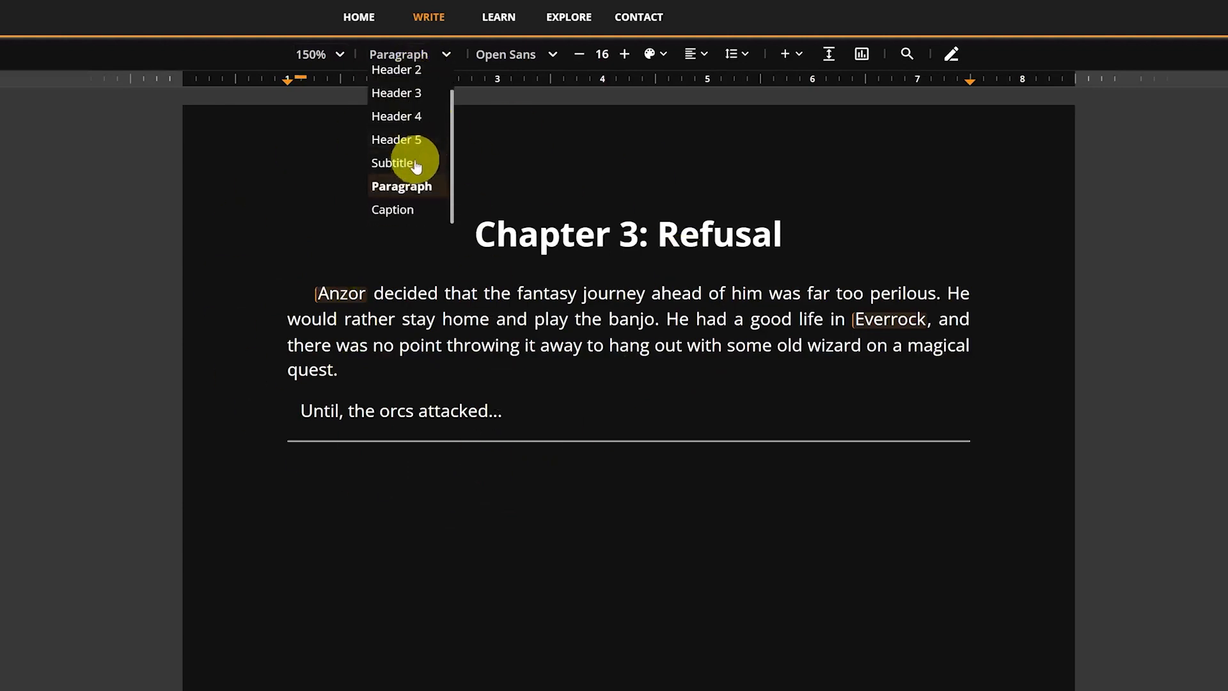
click(489, 195)
click(328, 294)
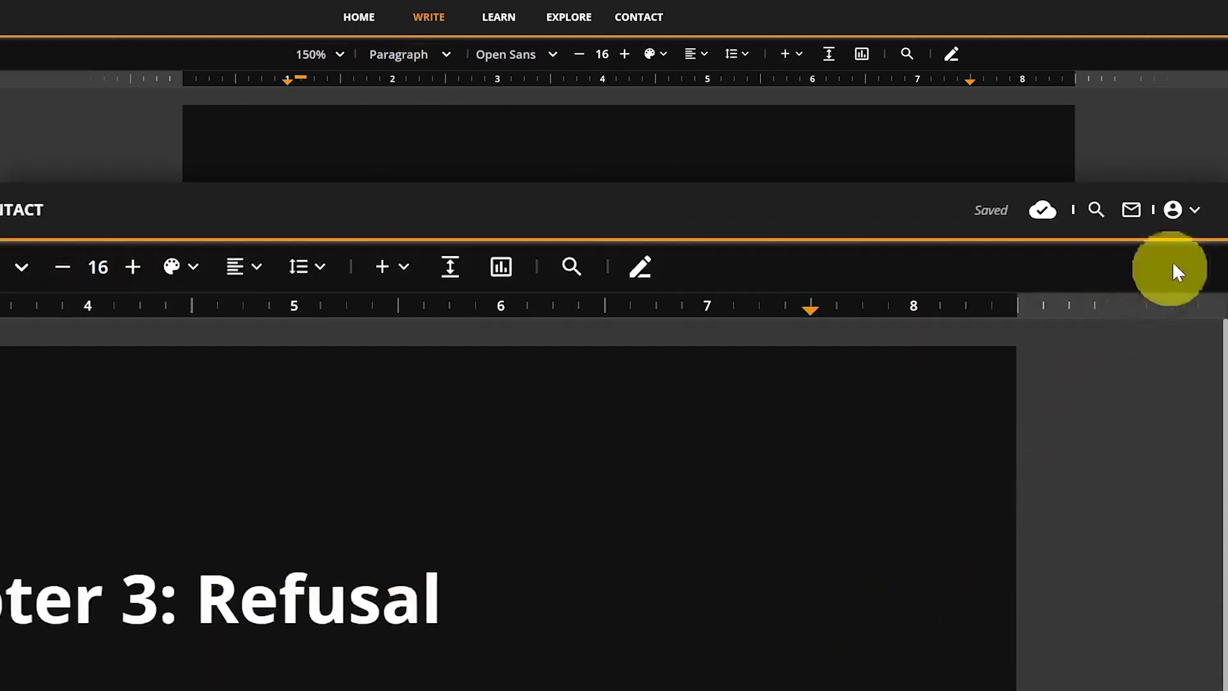
Step: Open the account's profile settings
click(1183, 214)
click(1146, 252)
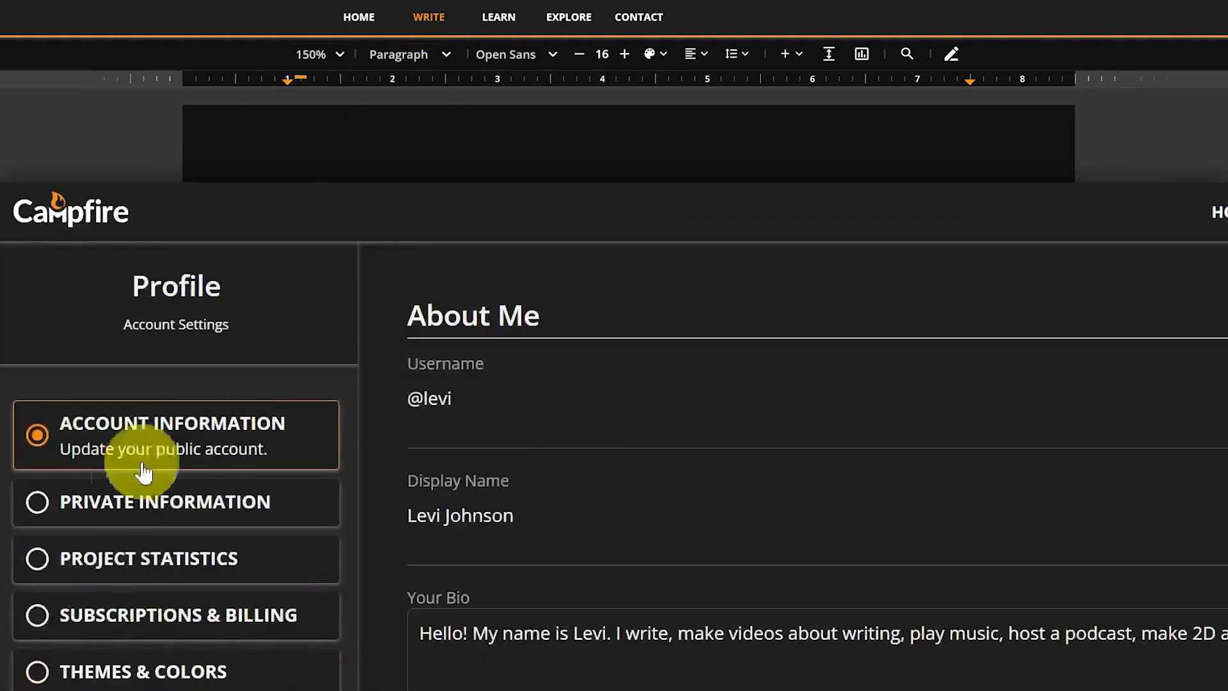
click(48, 484)
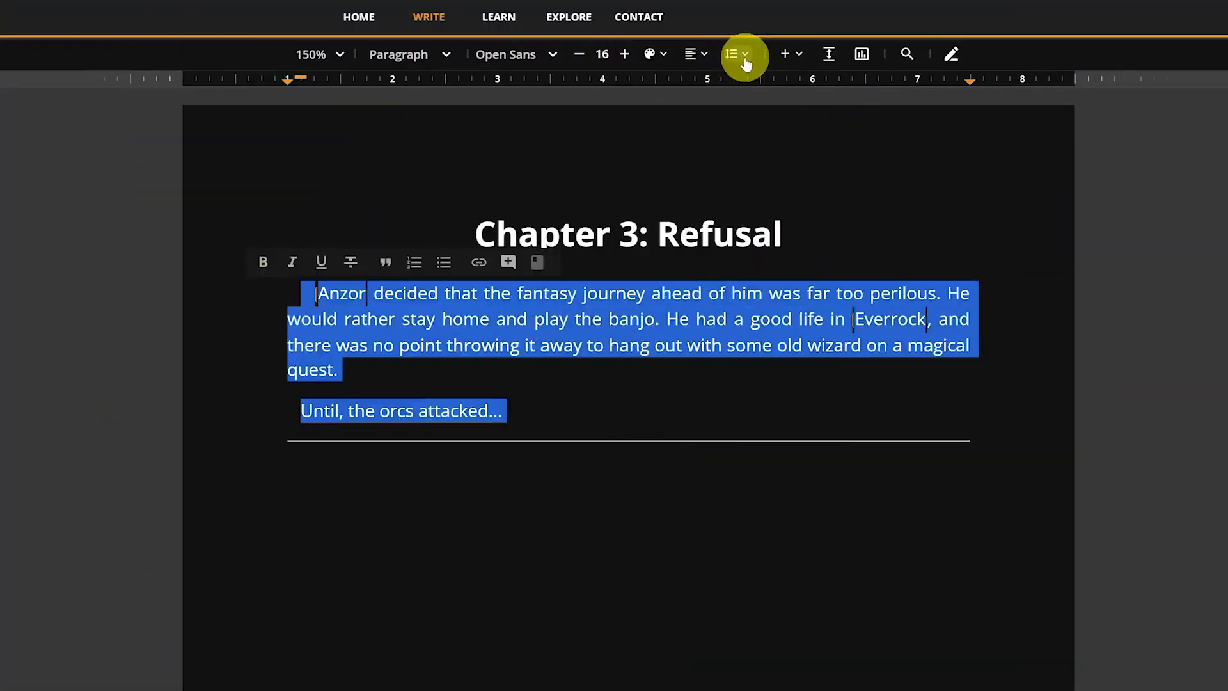
Step: Remove the spacing between the two selected body paragraphs, restore it and clear the selection
click(735, 53)
click(647, 218)
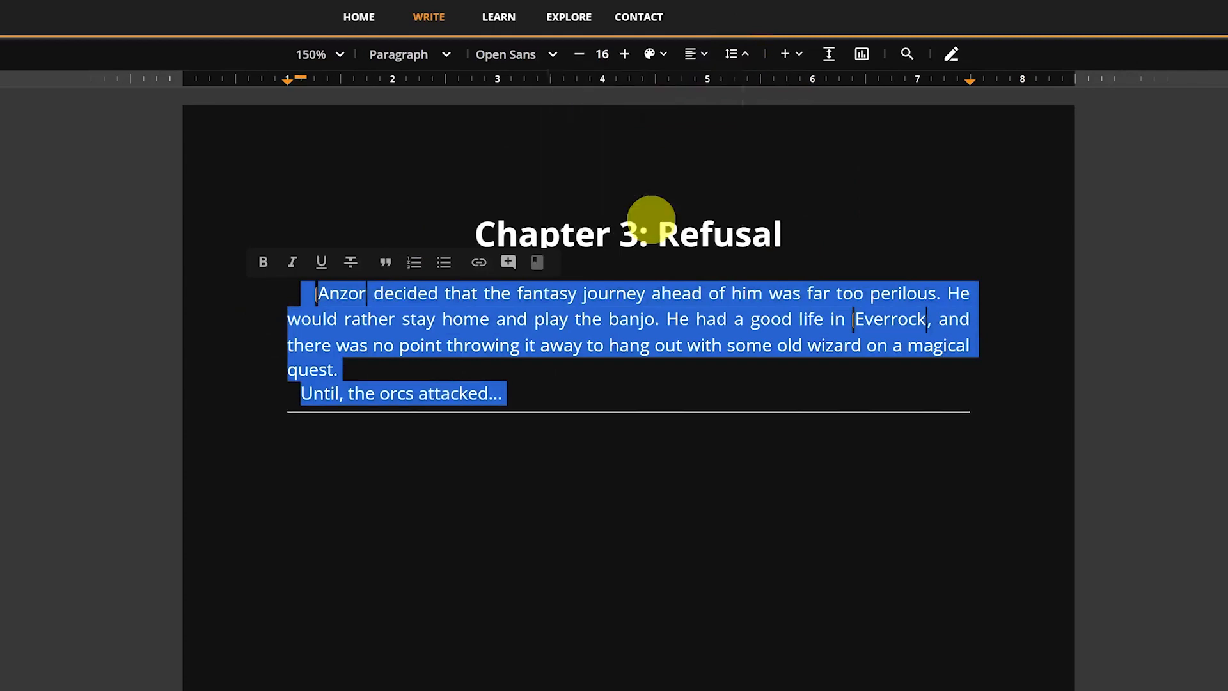
click(742, 54)
click(652, 199)
click(729, 318)
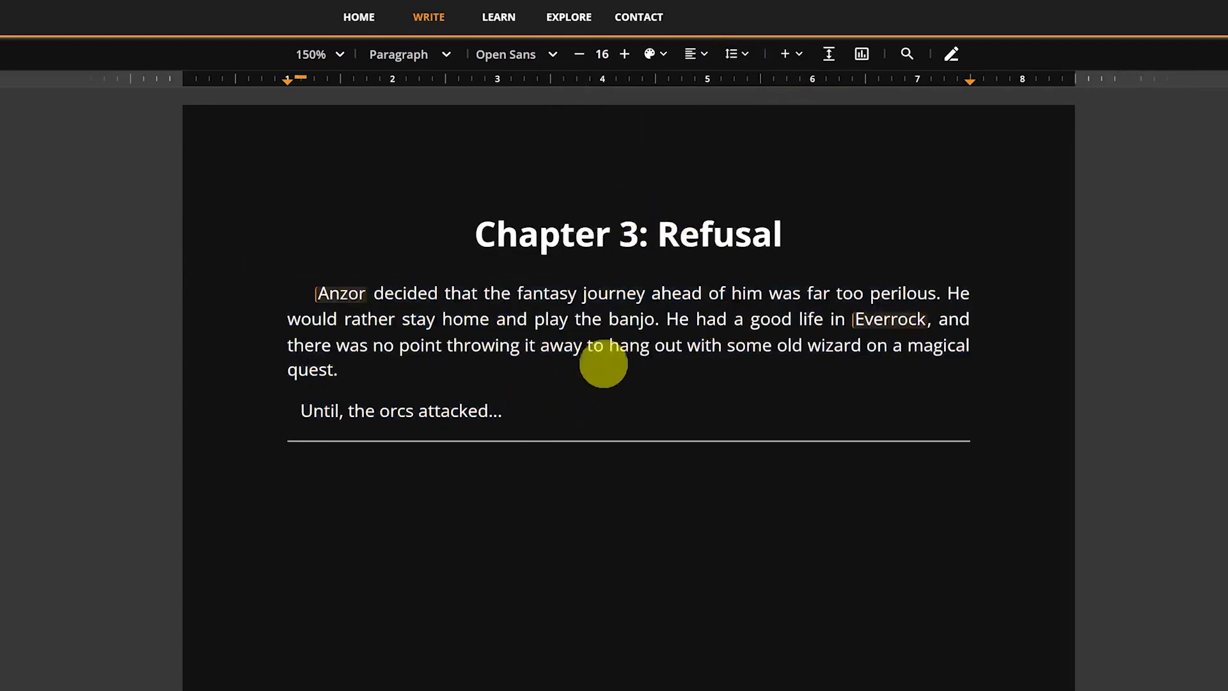
Step: Attach the comment "nice!" to the words "the banjo" in the first paragraph
click(750, 62)
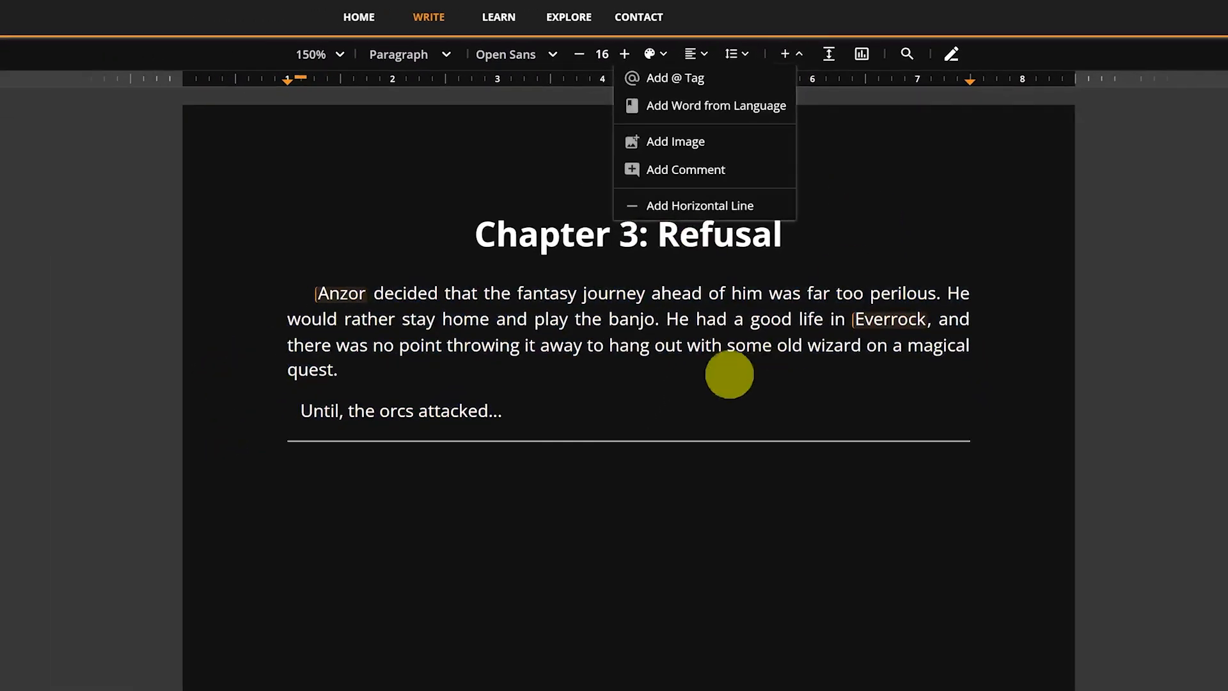
click(535, 409)
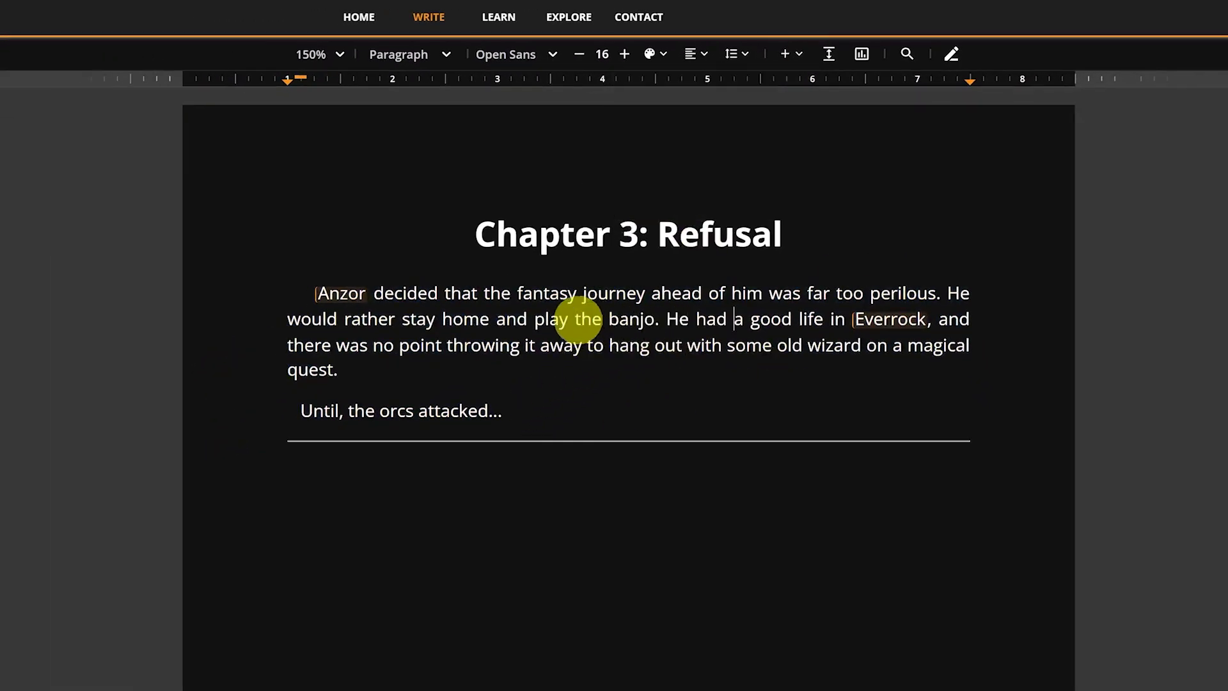
drag(576, 320, 648, 330)
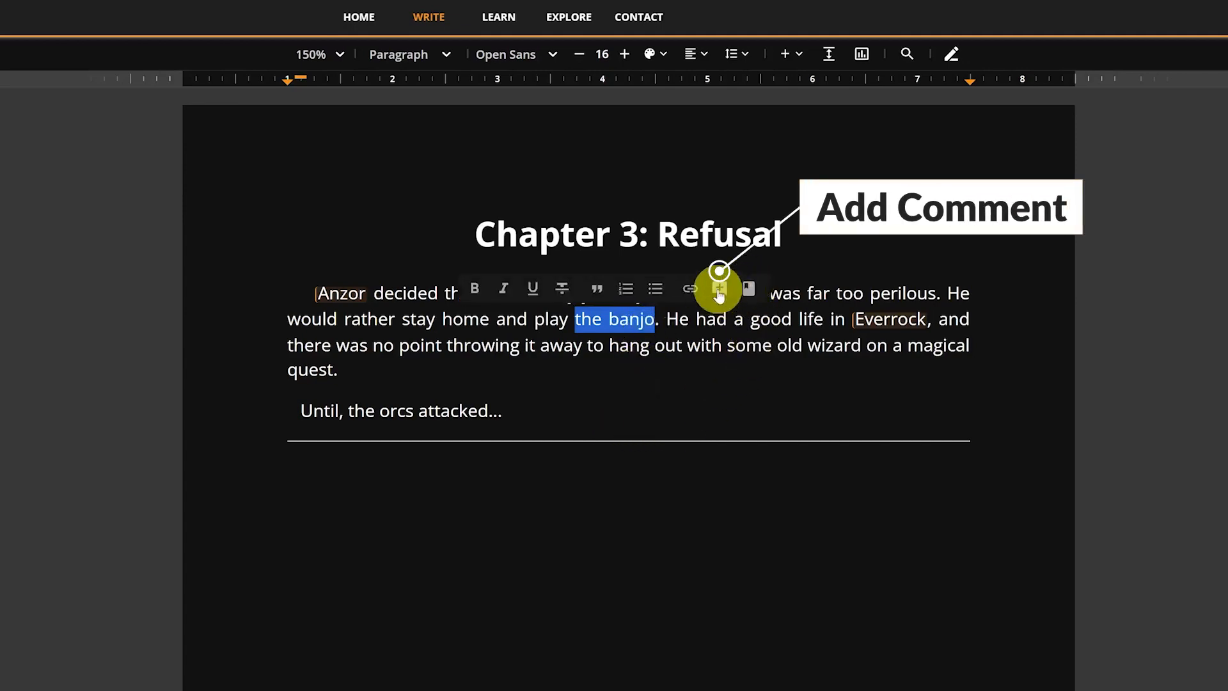
click(719, 291)
text(nice!)
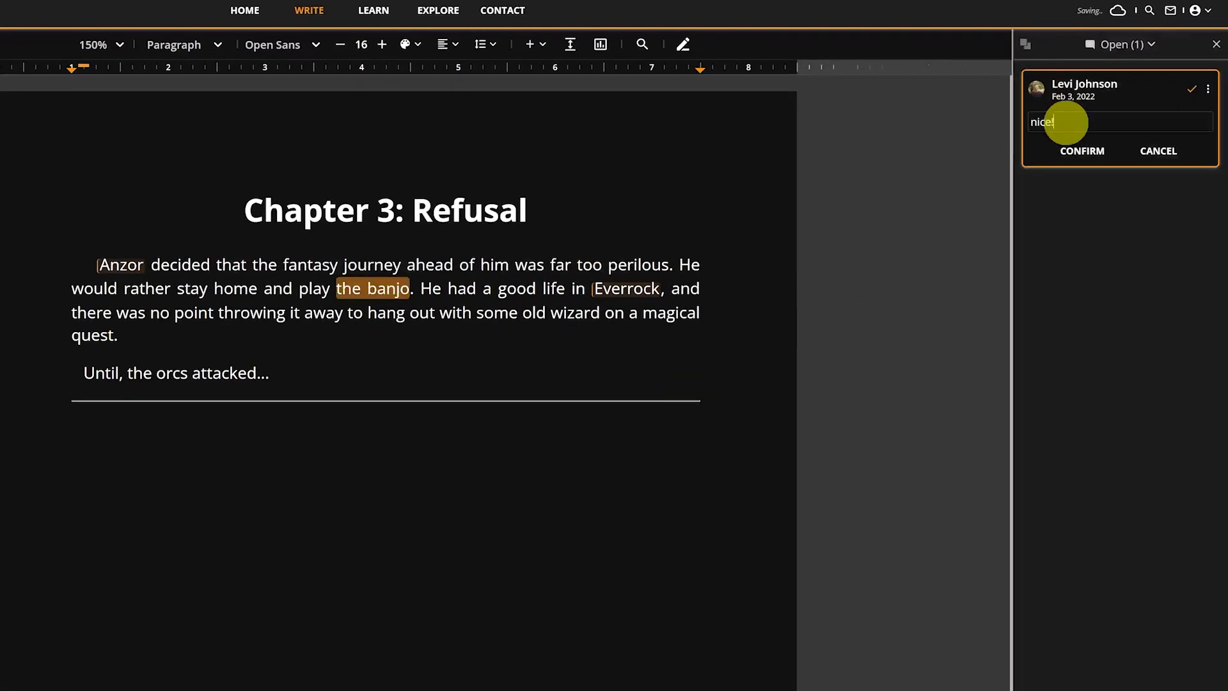
key(Return)
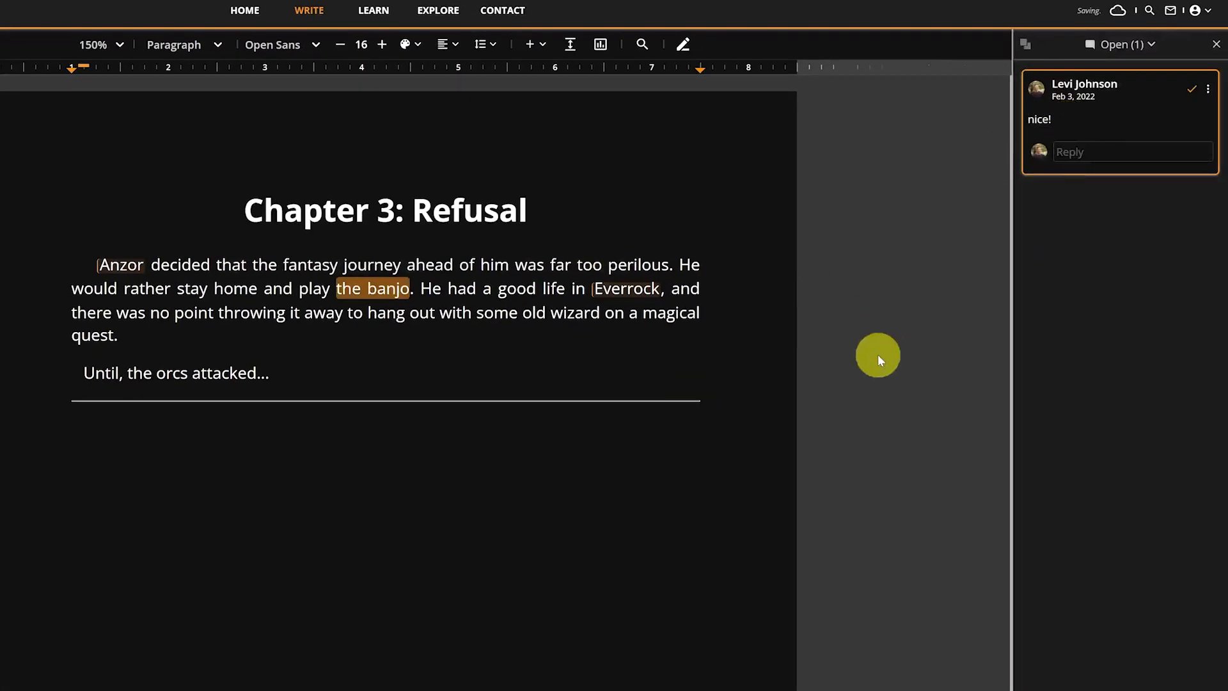
Step: Close the comments panel, reopen it and close it again
click(1217, 46)
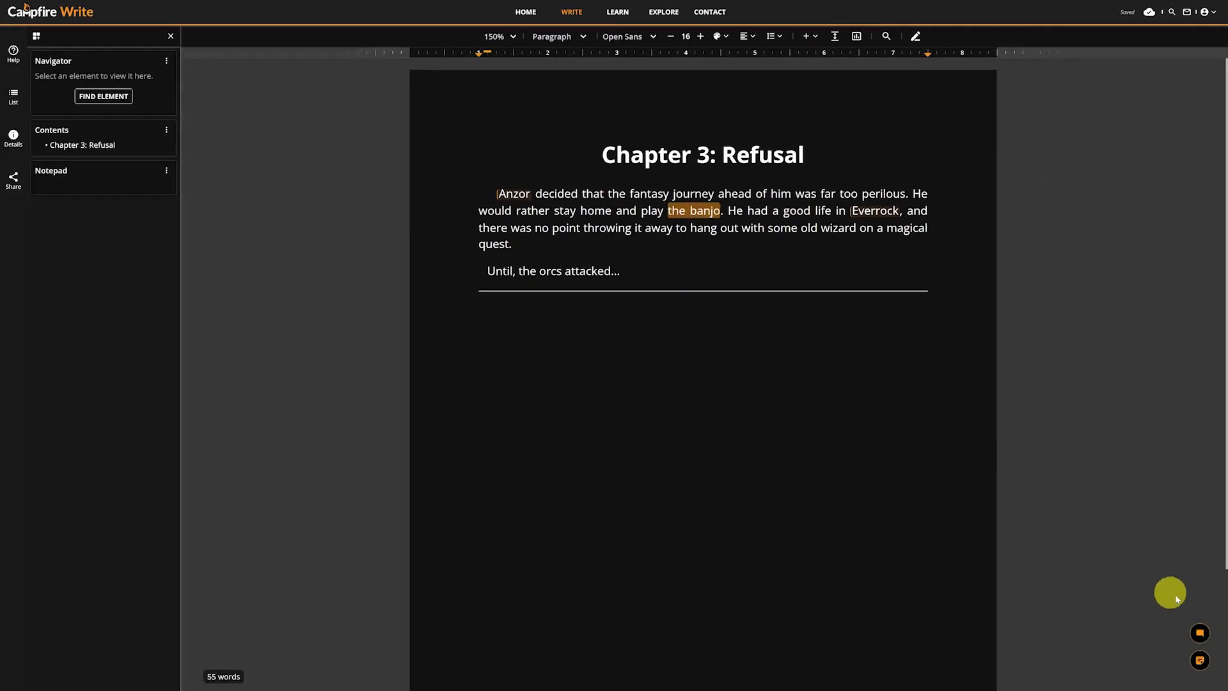
click(1199, 632)
click(1212, 64)
Step: Turn on Typewriter Mode and write "But it turns out they were nice. They just wanted to sell cookies!" below the horizontal line
click(672, 320)
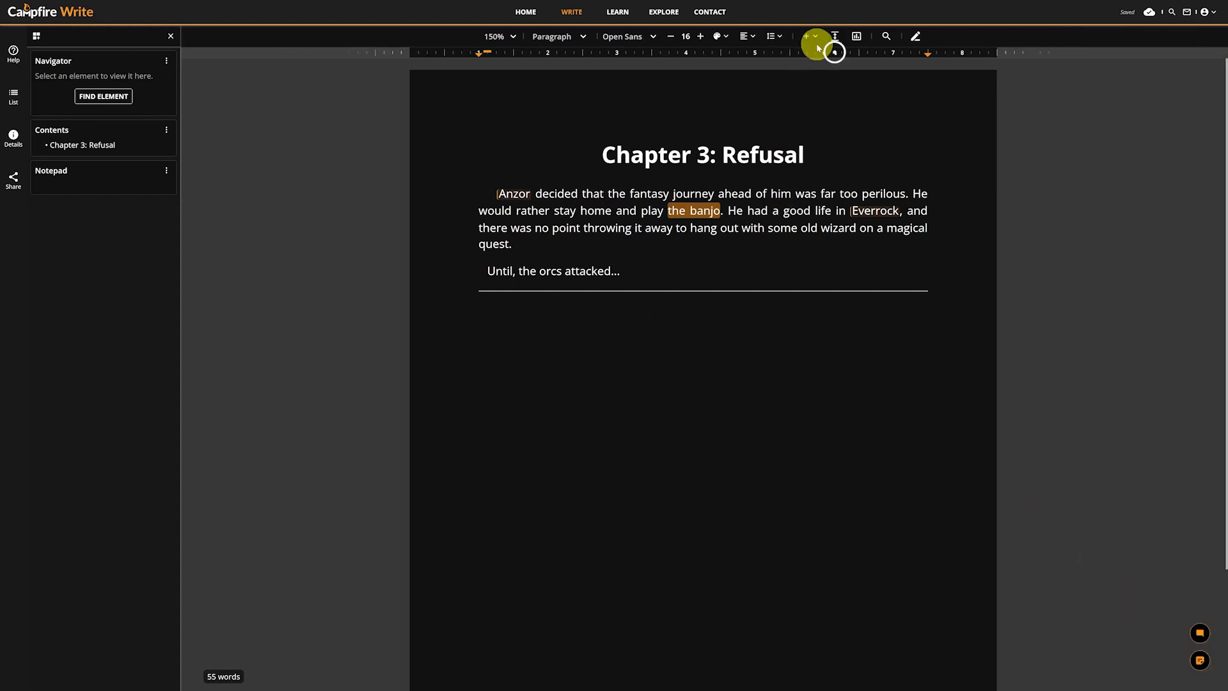
click(835, 36)
text(But it turns out they were nice. Th)
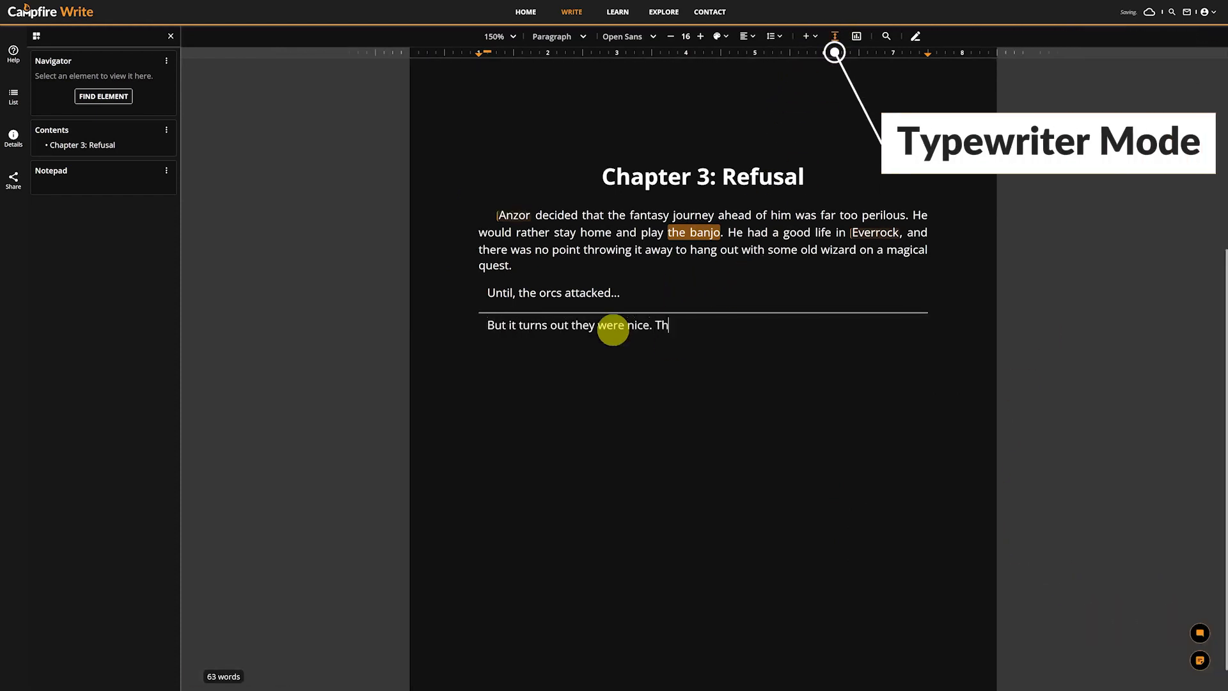
text(ey just wanted to sell cookies!)
key(Return)
Step: Add the lines "So everyone lived happily every after.", "The end." and "Typewriter!" to the chapter, and turn off Typewriter Mode
text(So everyone lived happily every after.)
key(Return)
text(The end.)
key(Return)
text(Typewriter!)
click(834, 36)
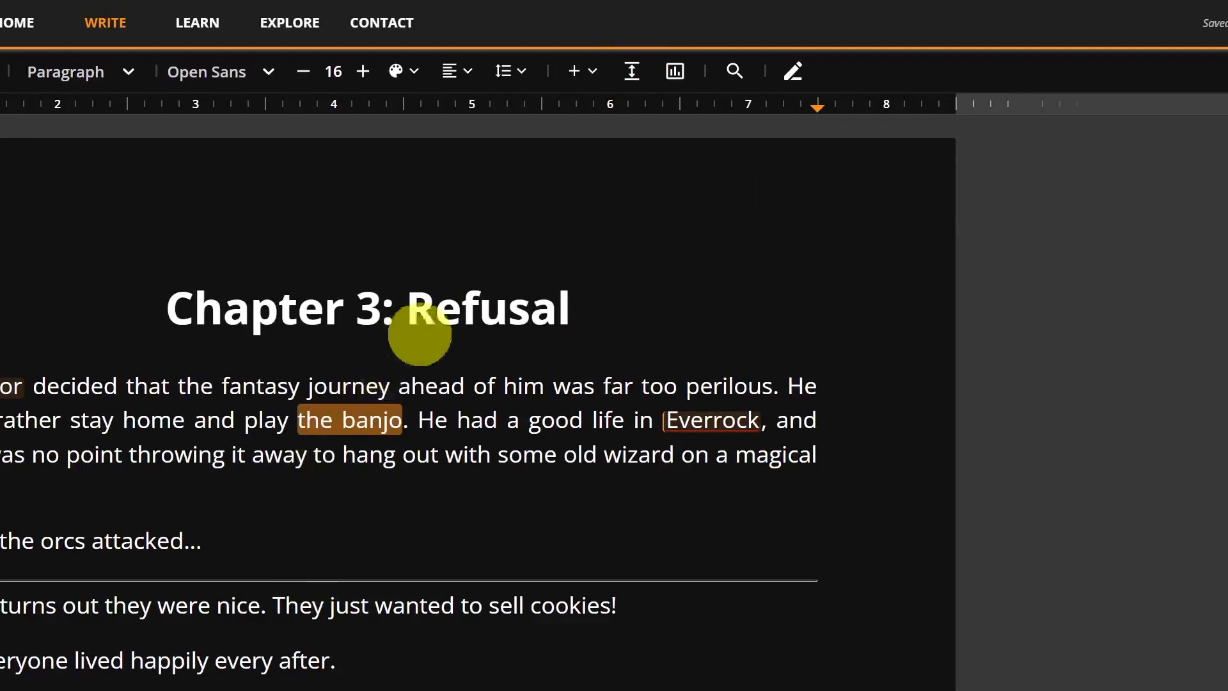
Step: Find "orcs" in the chapter, replace it with "elves" and close the search
click(734, 71)
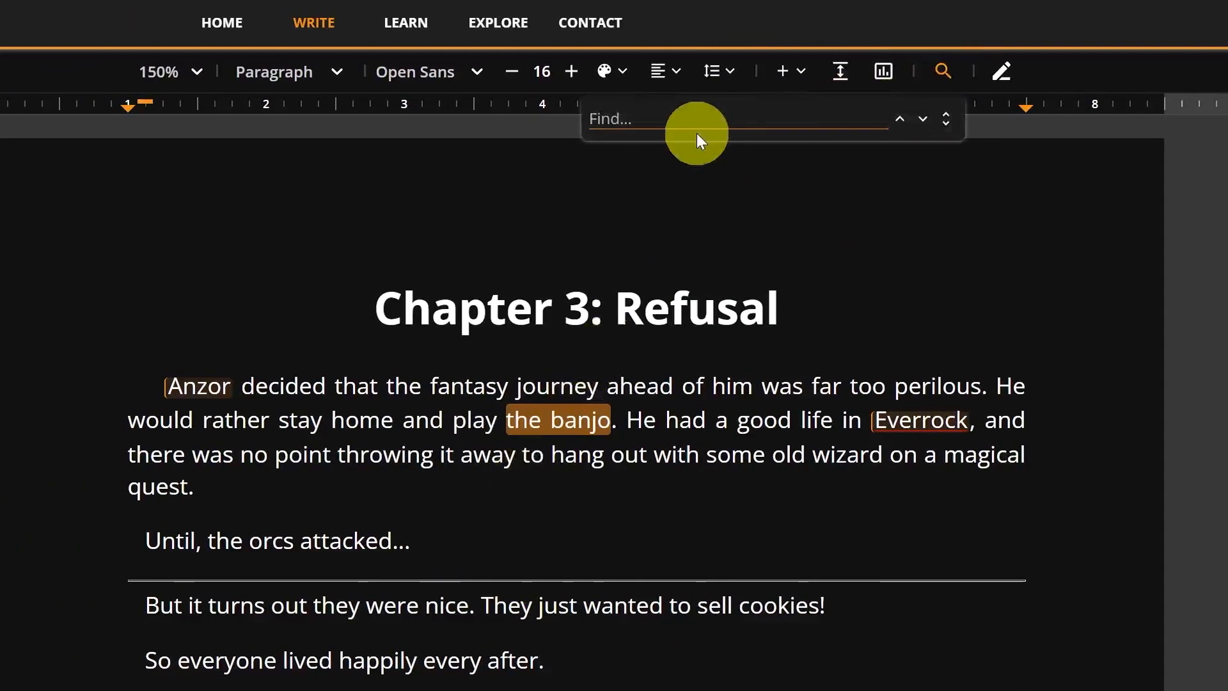
text(orcs)
click(944, 122)
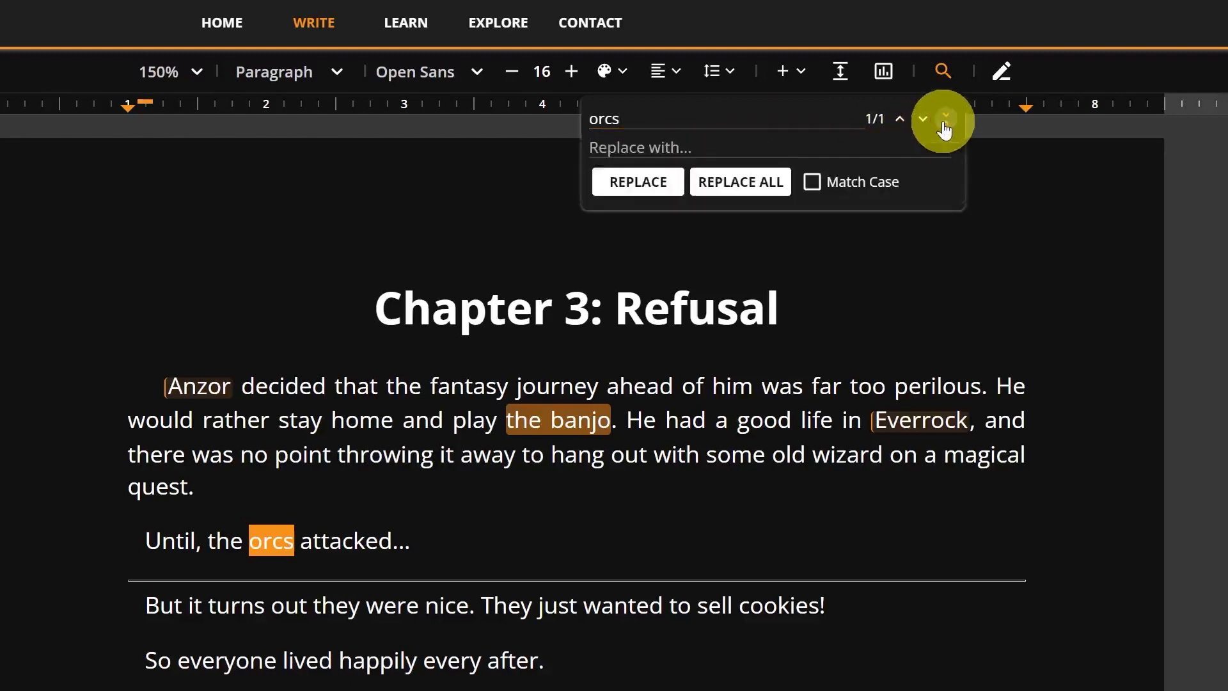
click(665, 147)
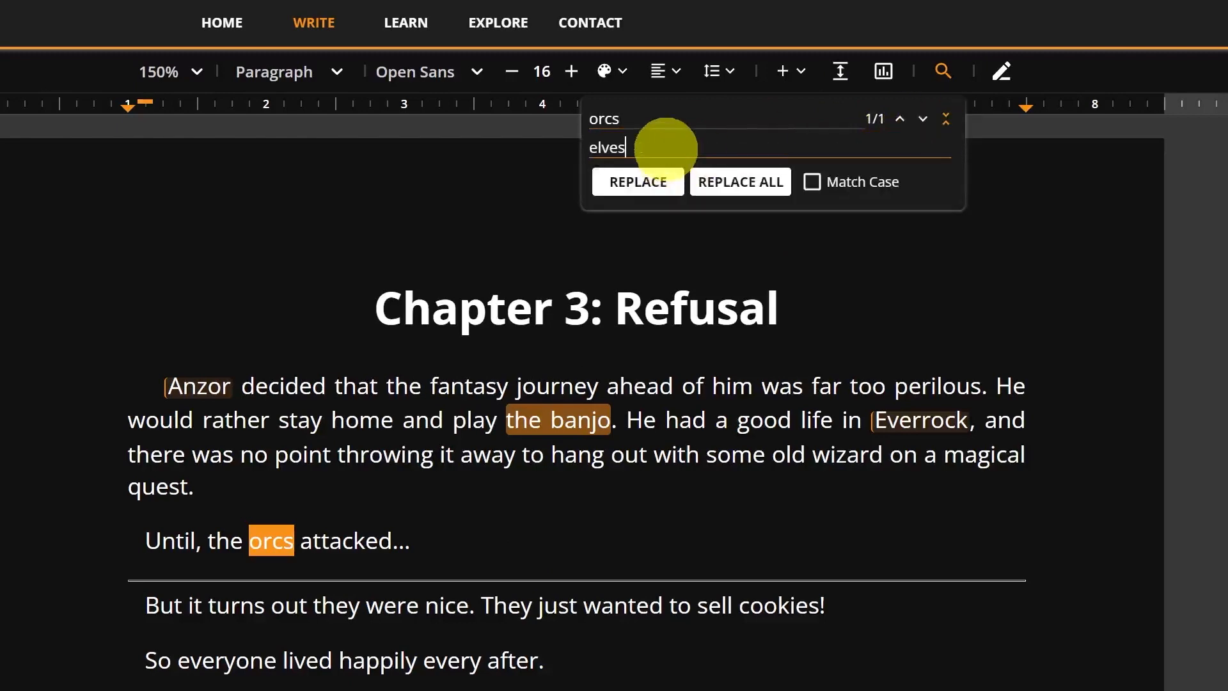
click(633, 184)
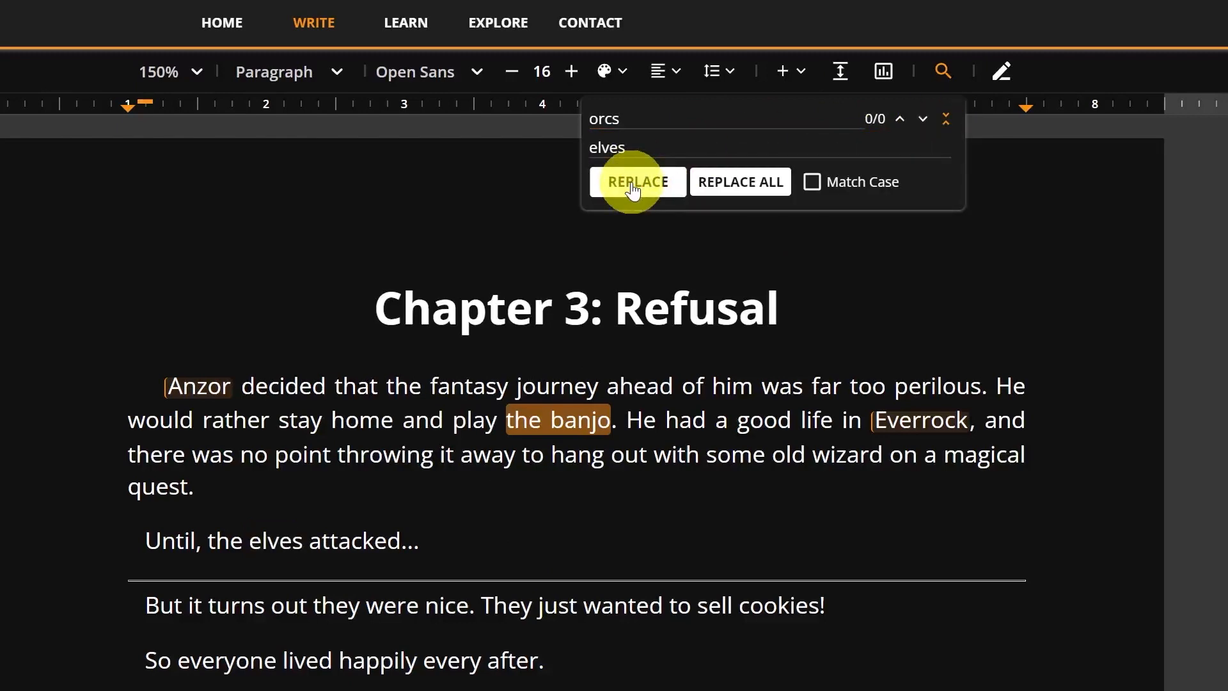
click(943, 71)
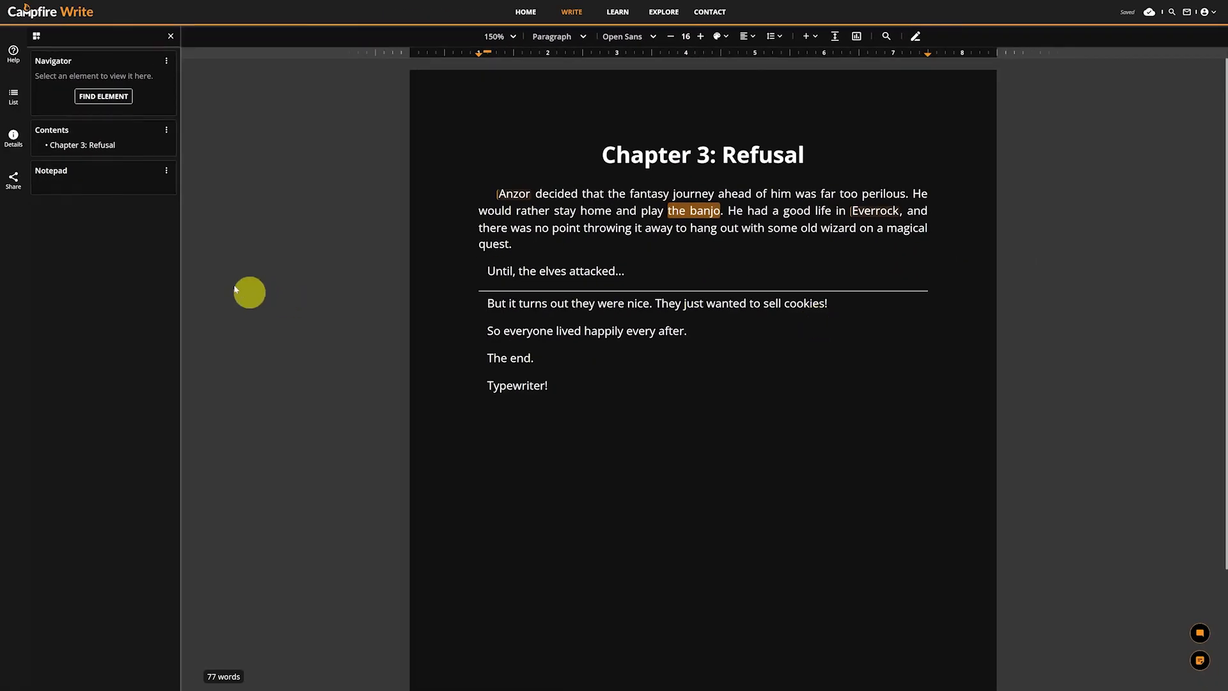
Step: Turn off Show Ruler in the chapter's settings and save them
click(13, 137)
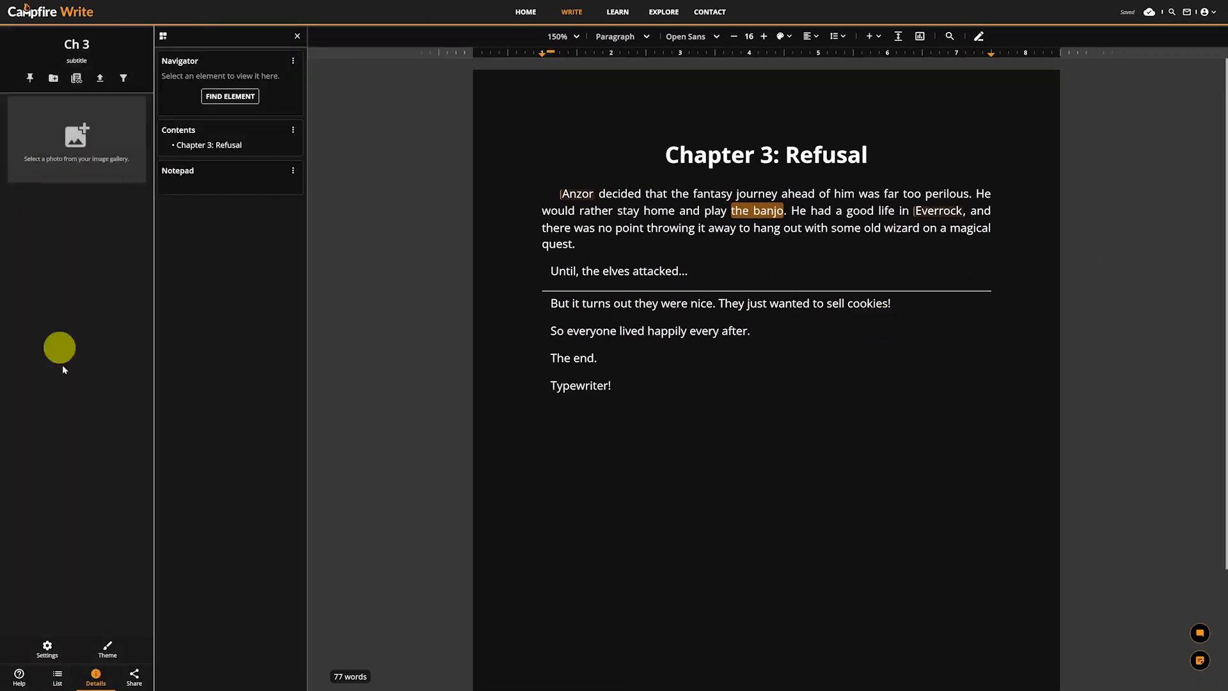
click(46, 657)
scroll(722, 344, down, 3)
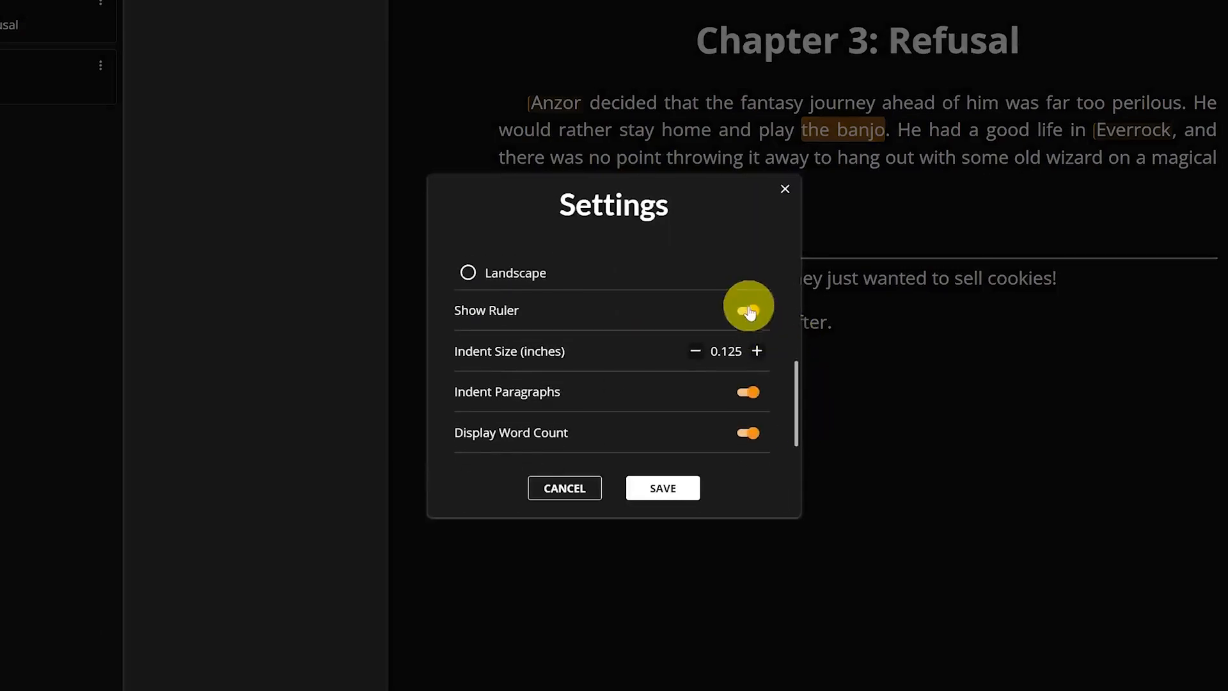
click(749, 311)
click(659, 491)
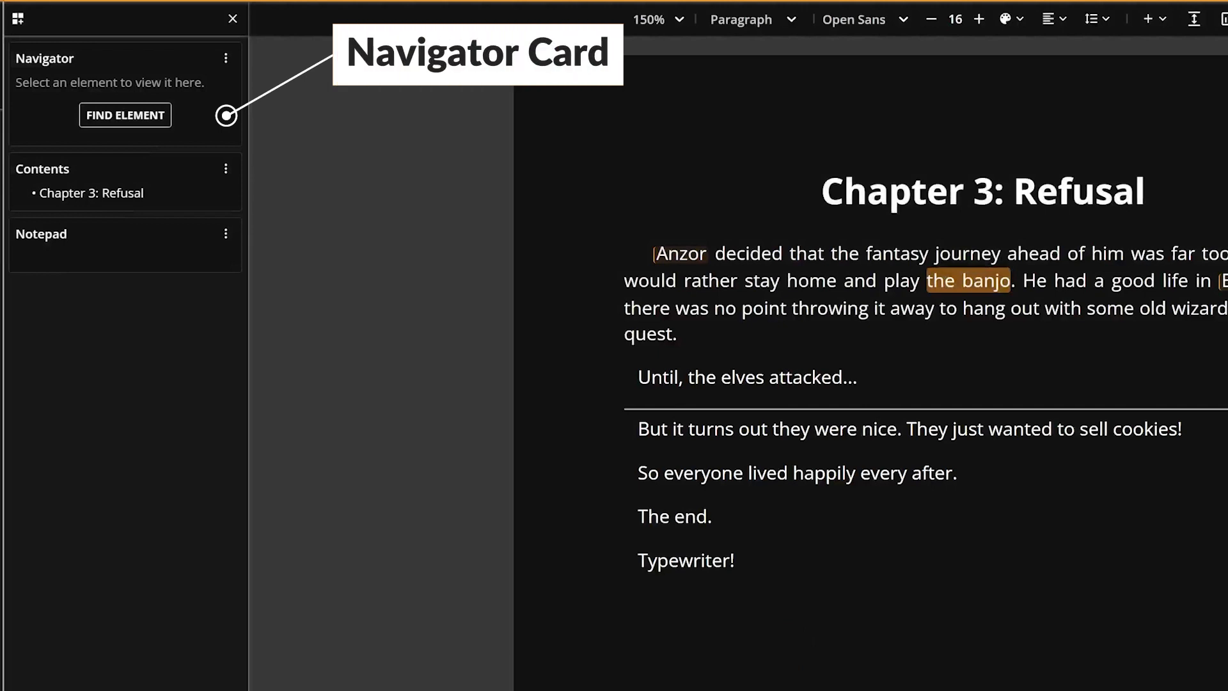
Step: Open the tagged character Anzor in the Navigator card and page through the details from Basic Info to Relationships and back
click(675, 250)
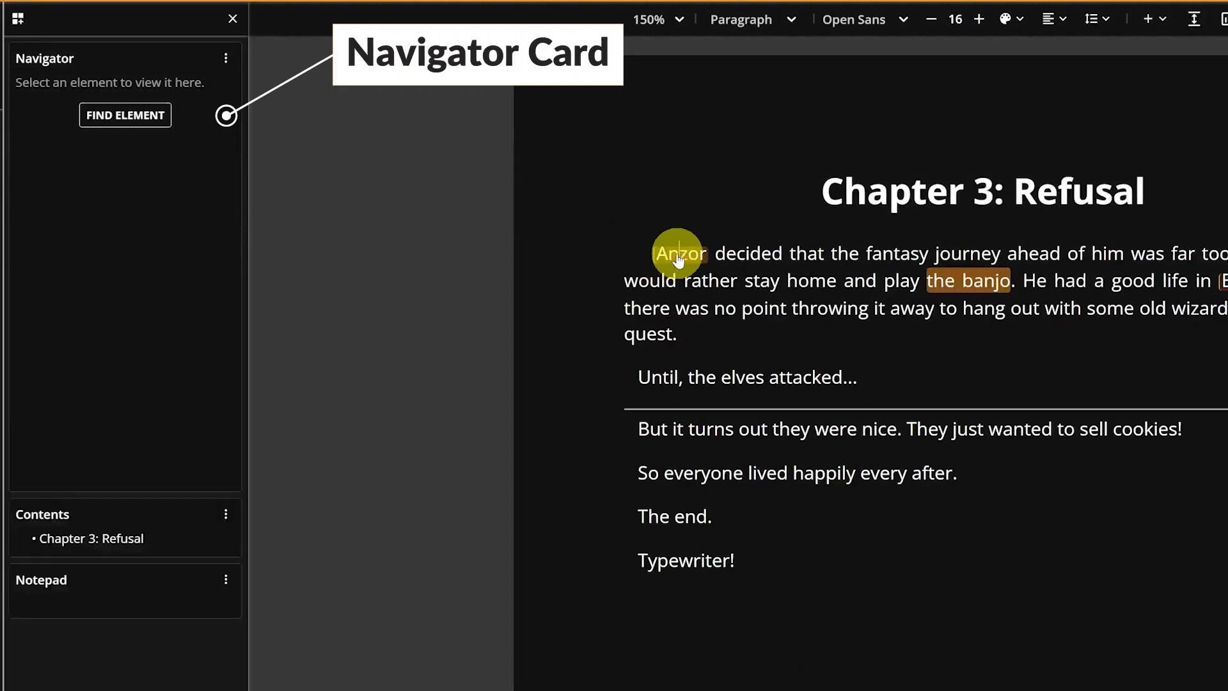
click(126, 266)
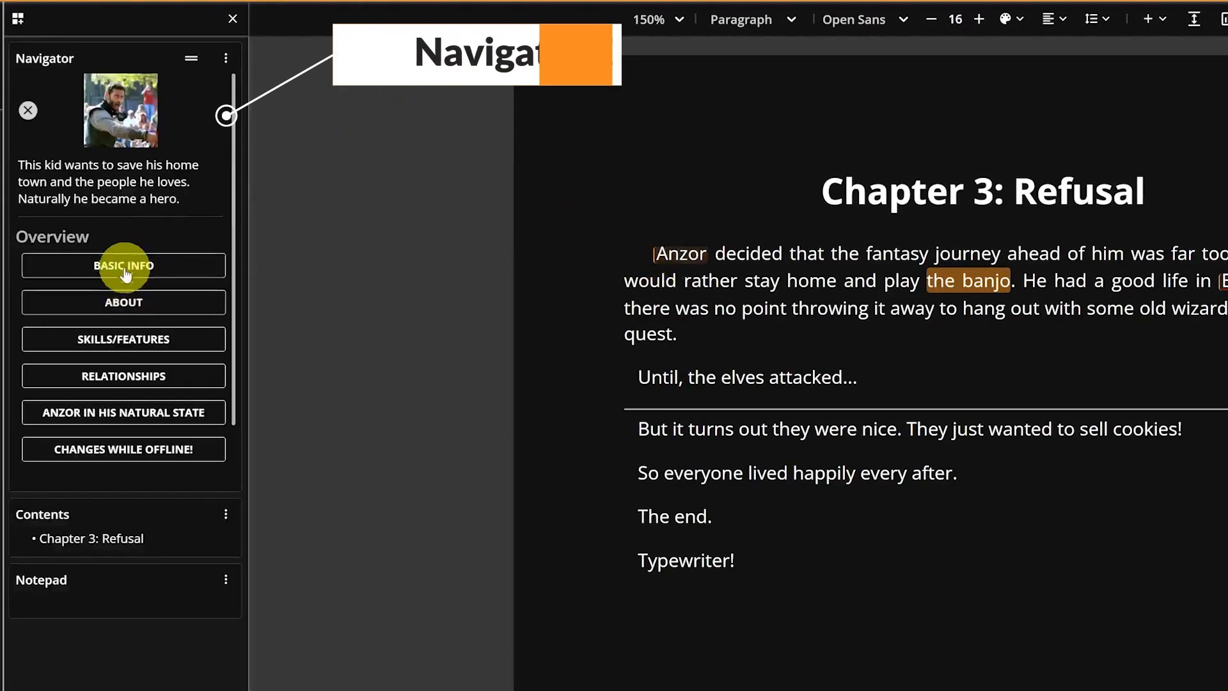
click(225, 170)
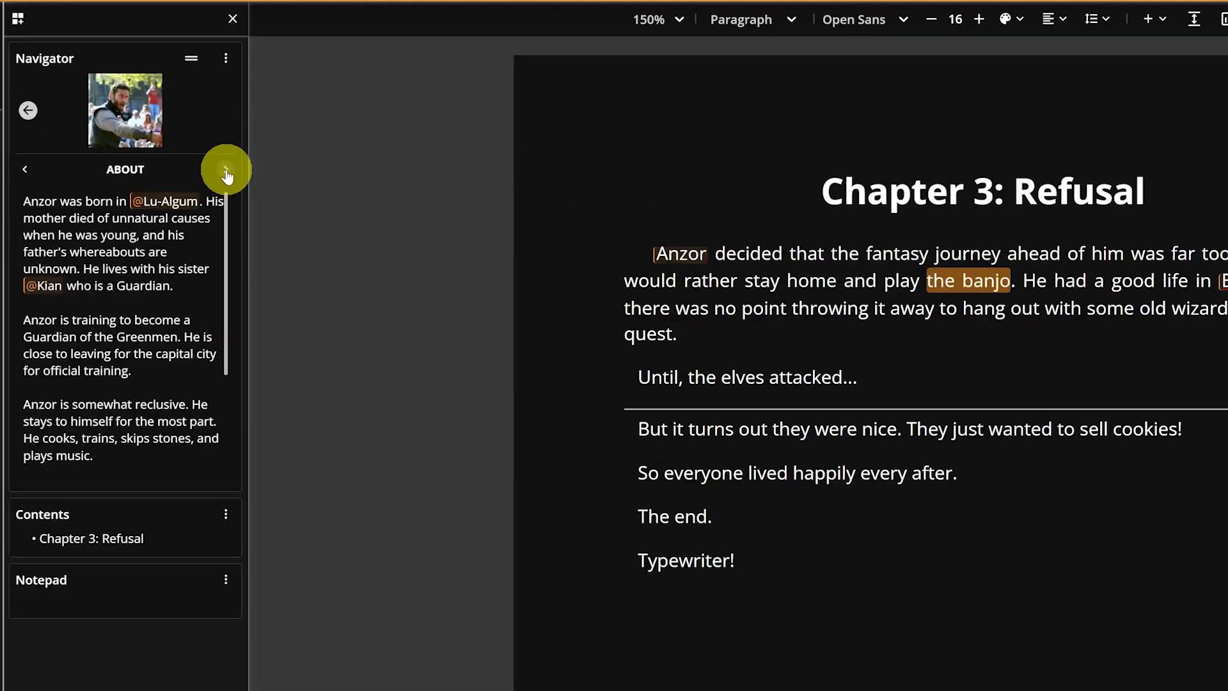
click(226, 170)
click(226, 170)
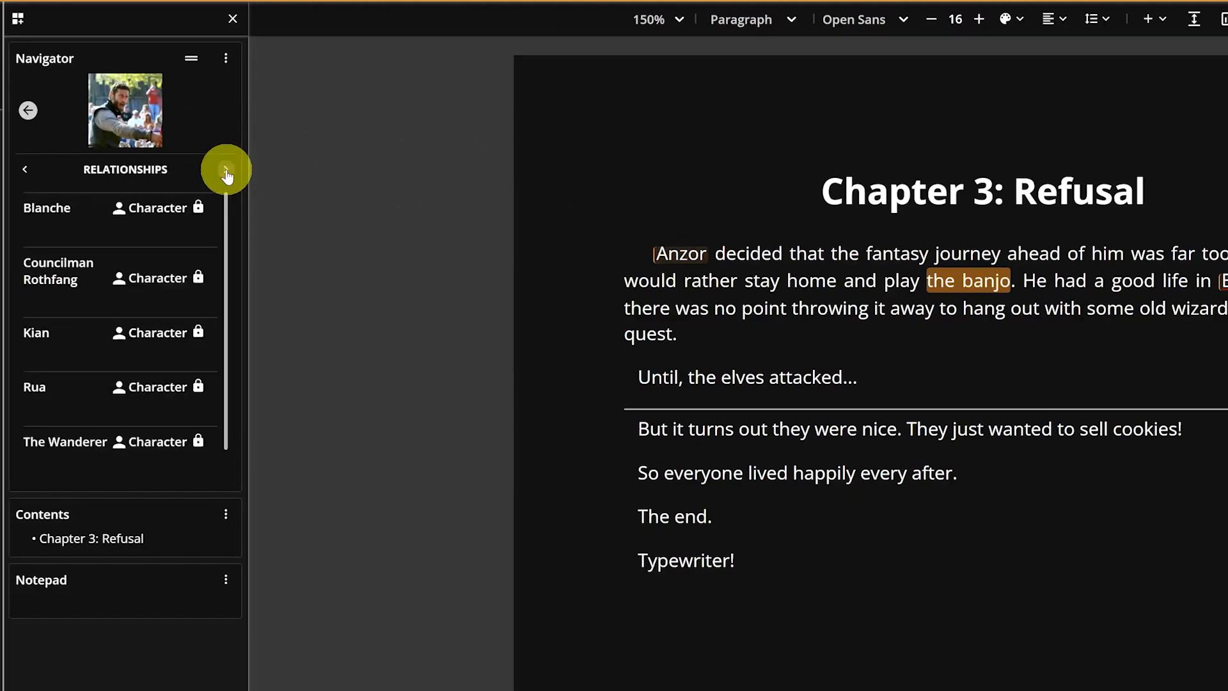
click(26, 179)
click(26, 179)
click(25, 179)
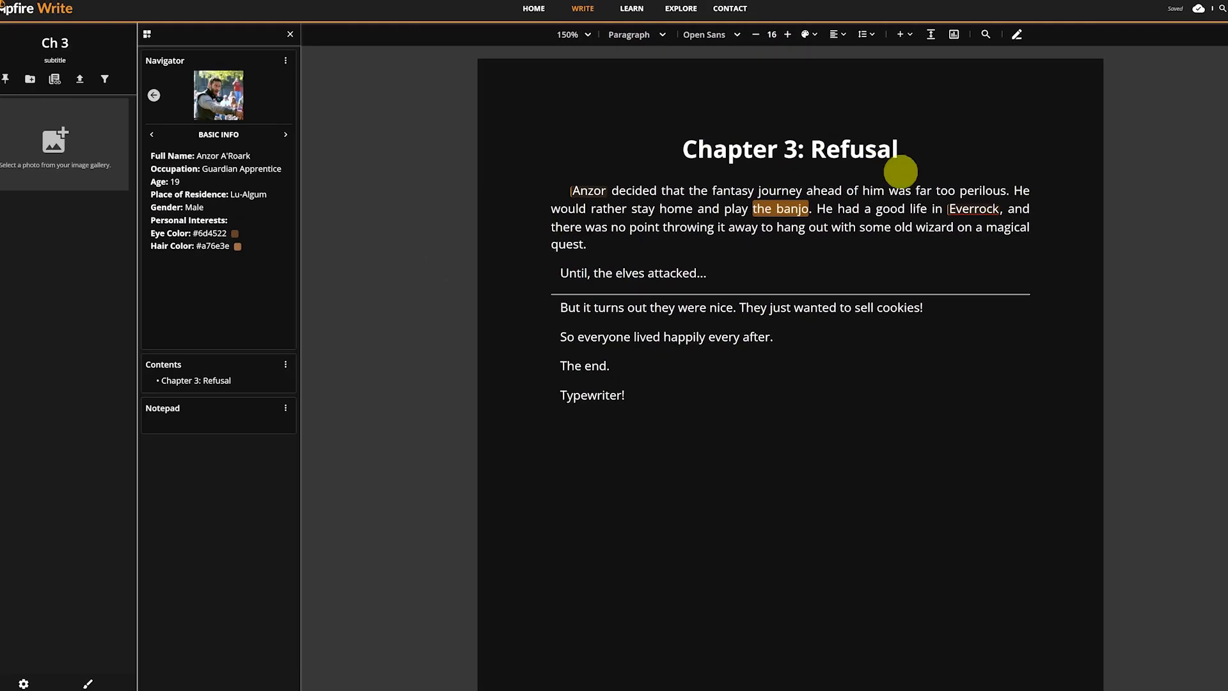
Step: Rename the Notepad card to "Editing"
mouse_move(1225, 286)
click(937, 201)
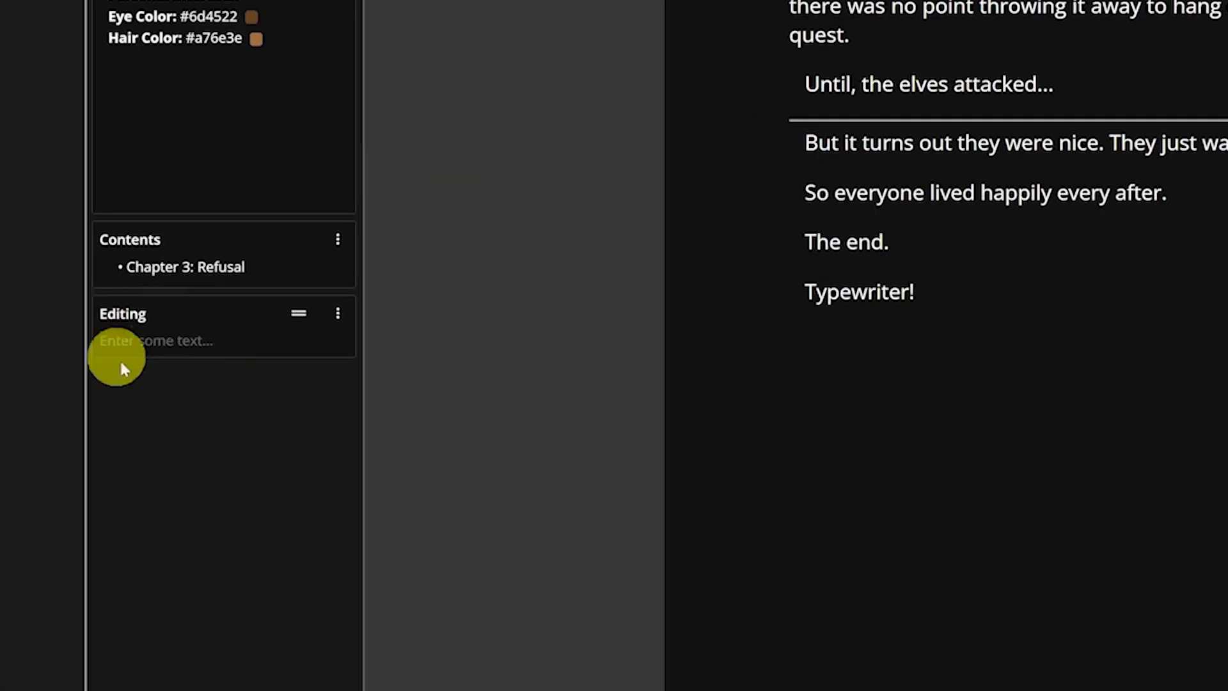
Step: Complete the note card's title as "Editing Notes" and enter "I still can't decide if the invaders should be orcs or elves. What do you think?"
text(Notes)
key(Return)
text(I still can't decide if the )
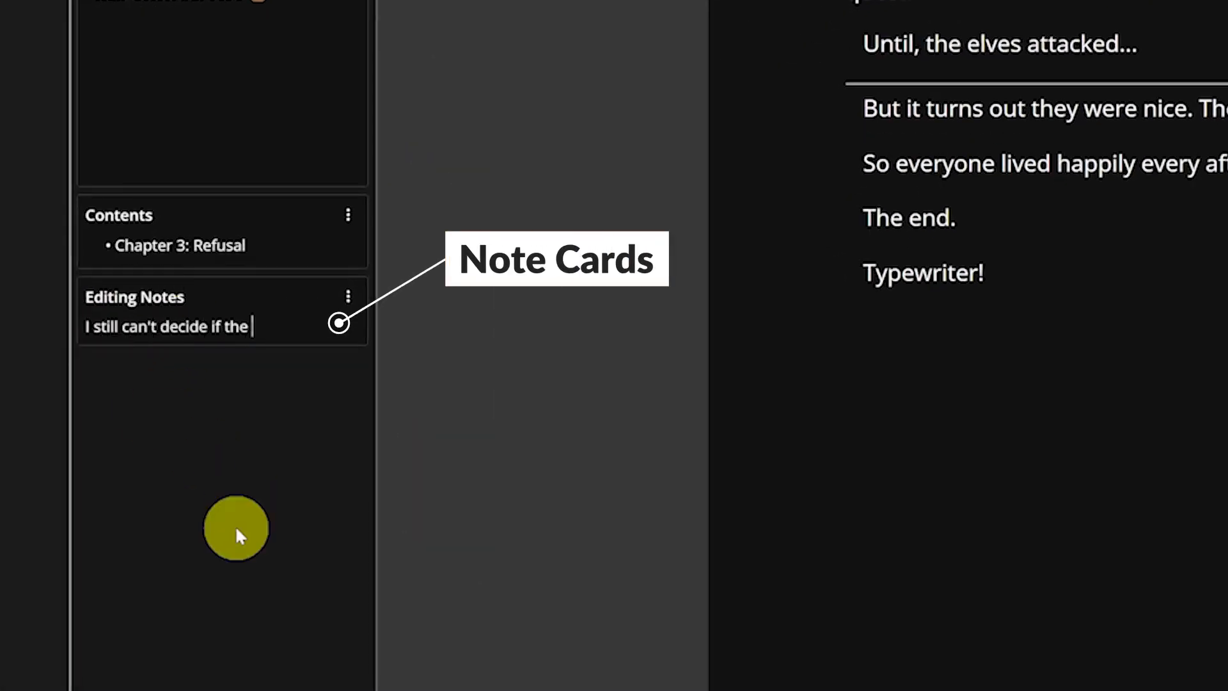
text(invaders should be orcs or )
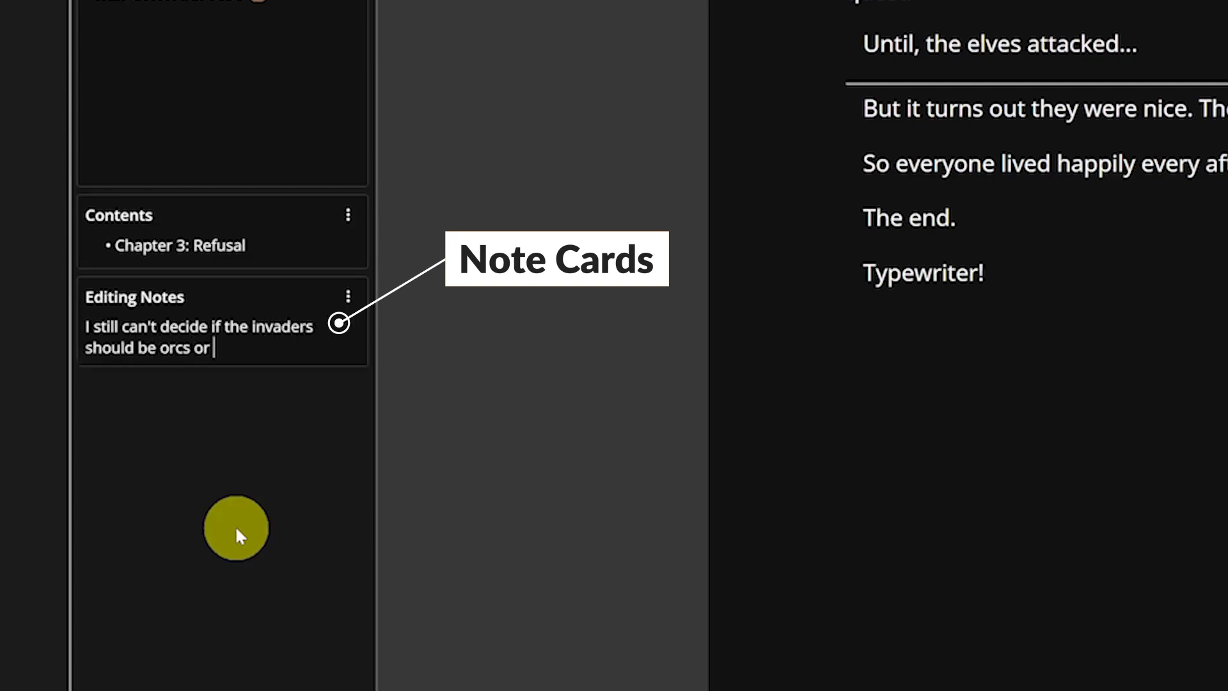
text(elves. What do you think?)
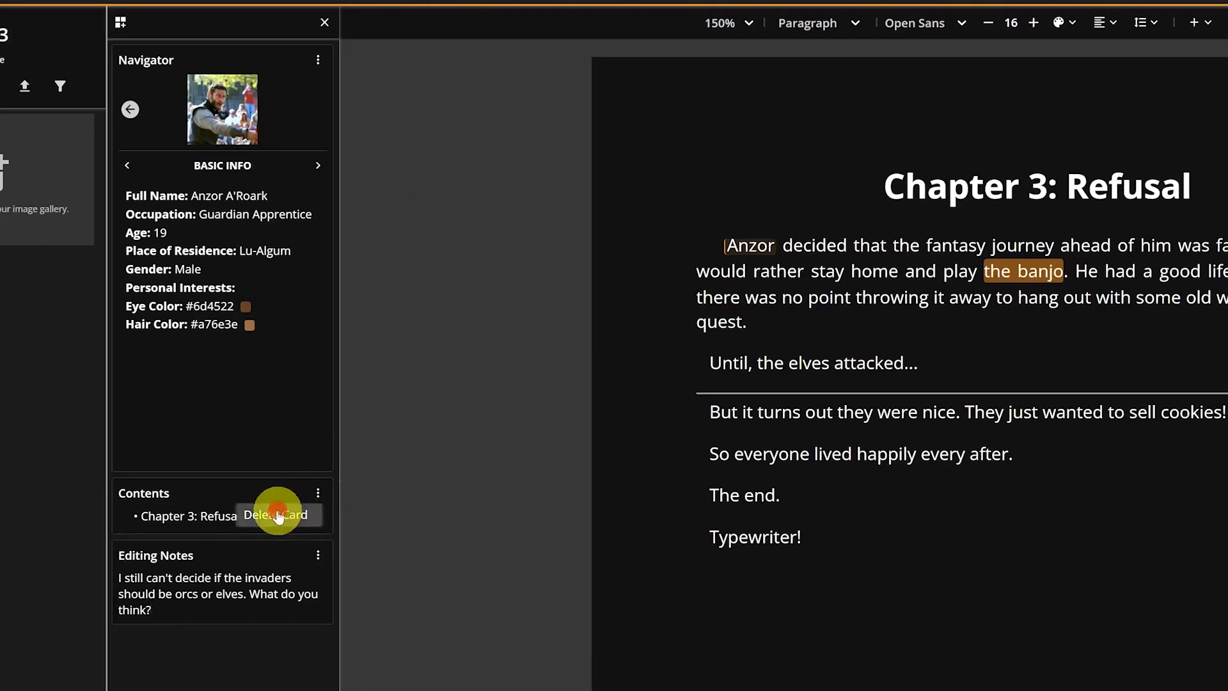
Step: Delete the Contents, Editing Notes and Navigator cards from the side panel
click(284, 512)
click(318, 493)
click(277, 531)
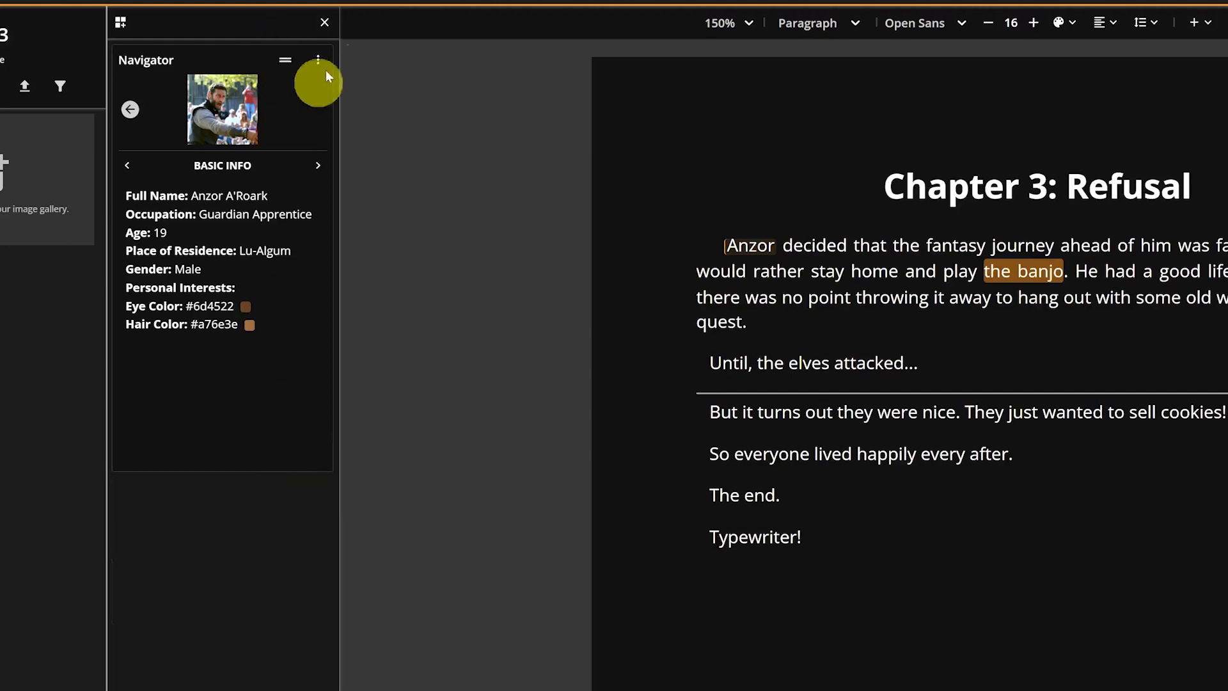
click(318, 59)
click(264, 109)
Step: Add new Navigator, Contents and Notes cards to the empty side panel
click(121, 22)
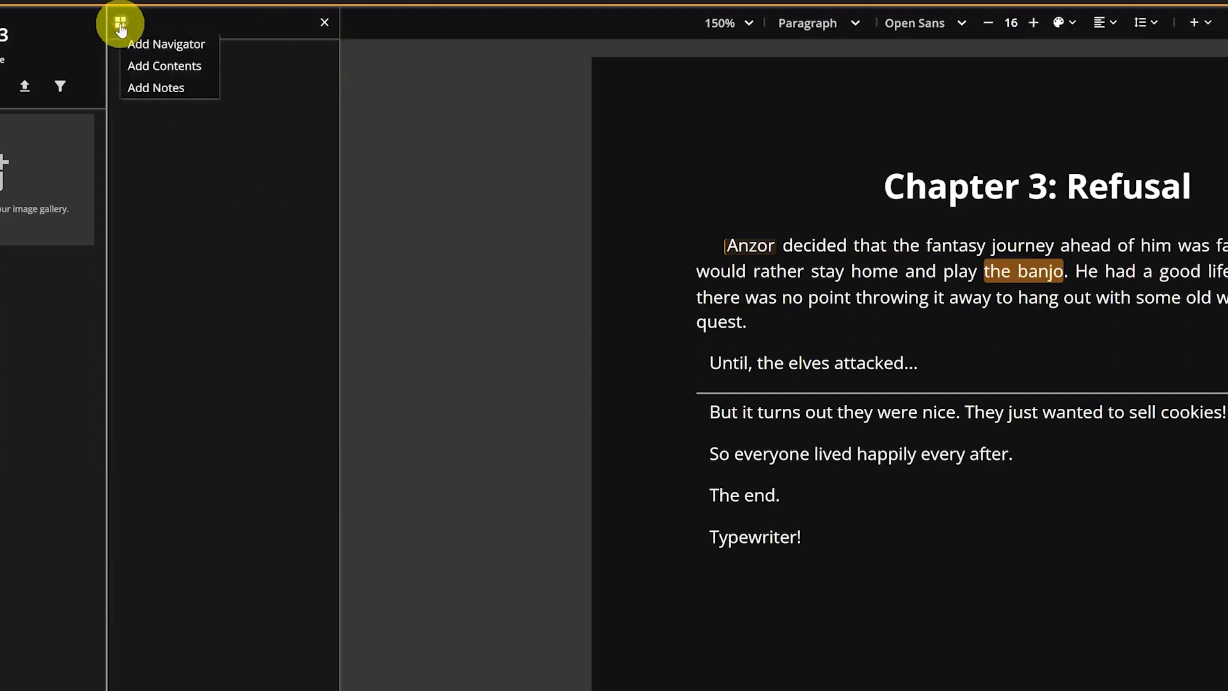
click(168, 42)
click(120, 23)
click(157, 44)
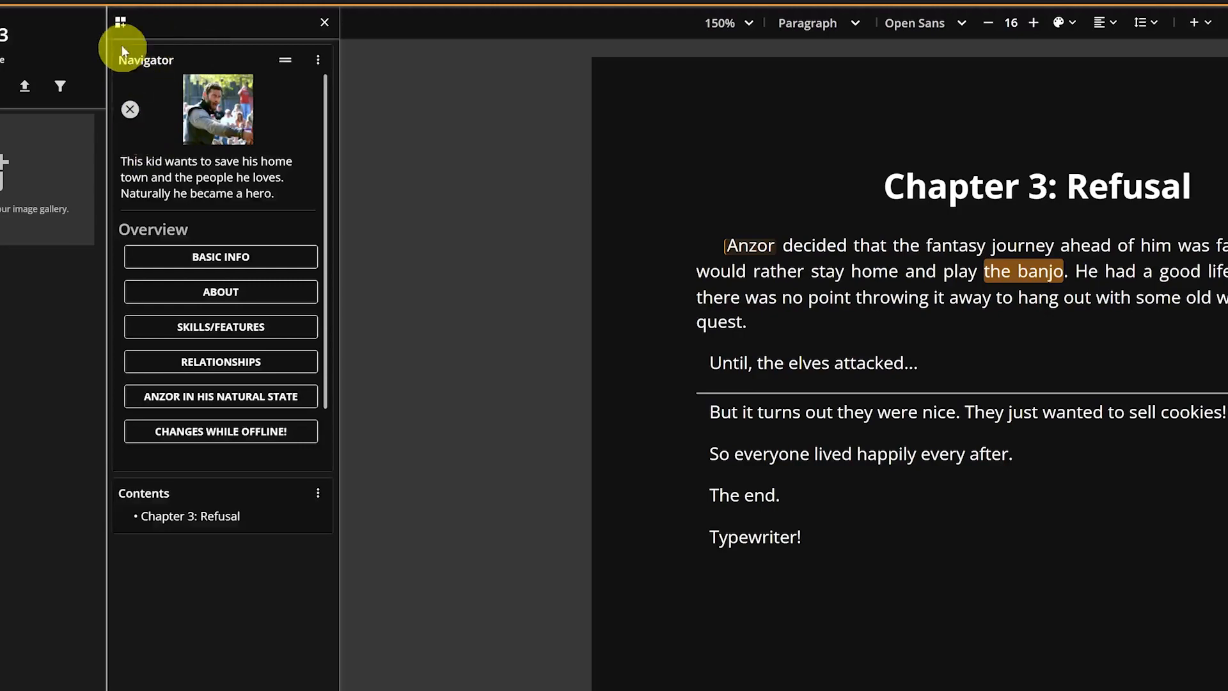
click(121, 22)
click(156, 65)
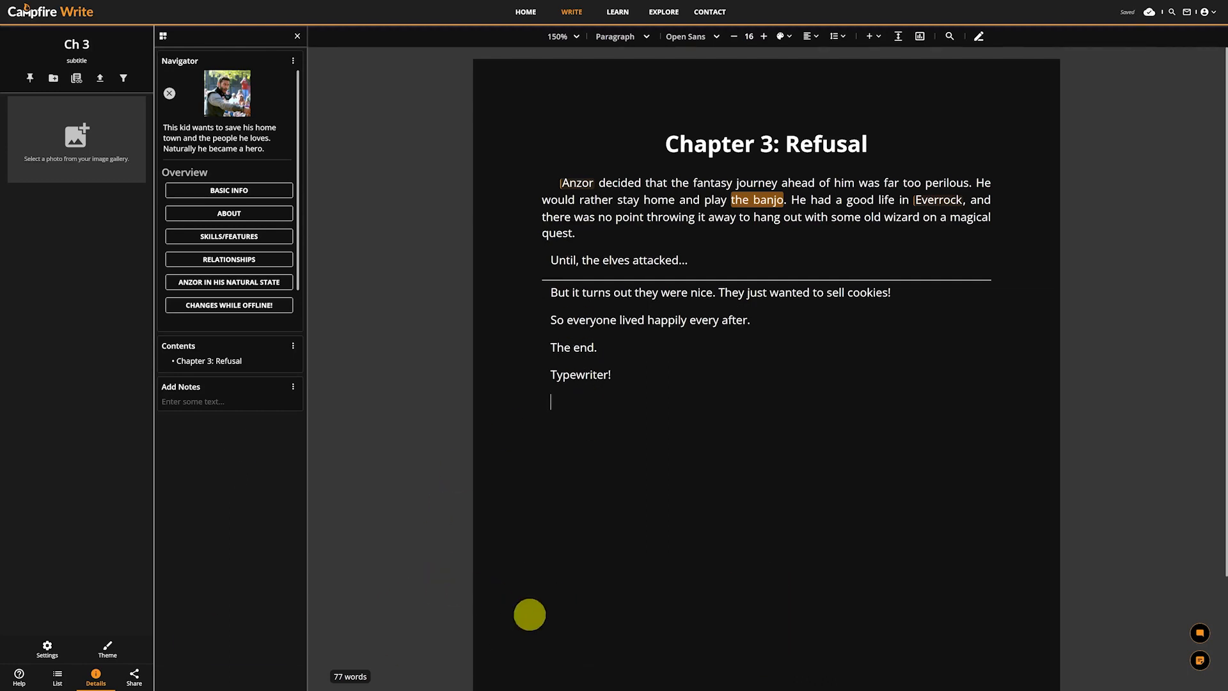
Step: Insert a tag for the location Lu-Algum below "Typewriter!" and write "Anzor" on the following line
text(@)
text(lu)
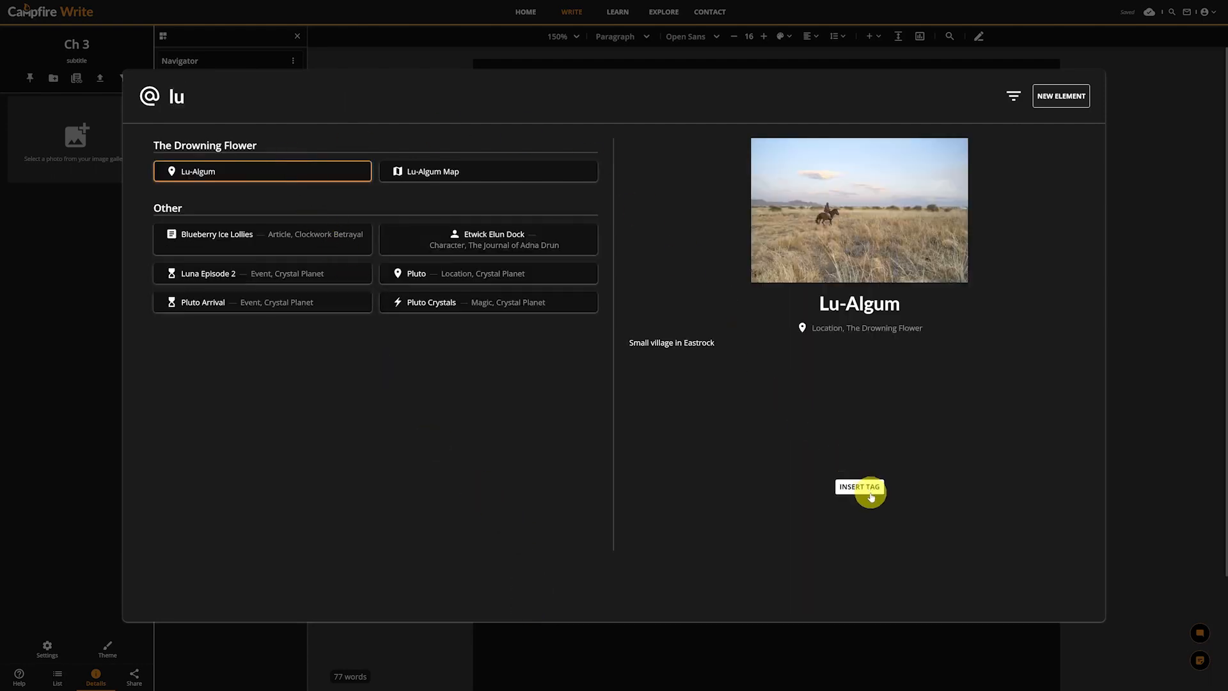
click(863, 487)
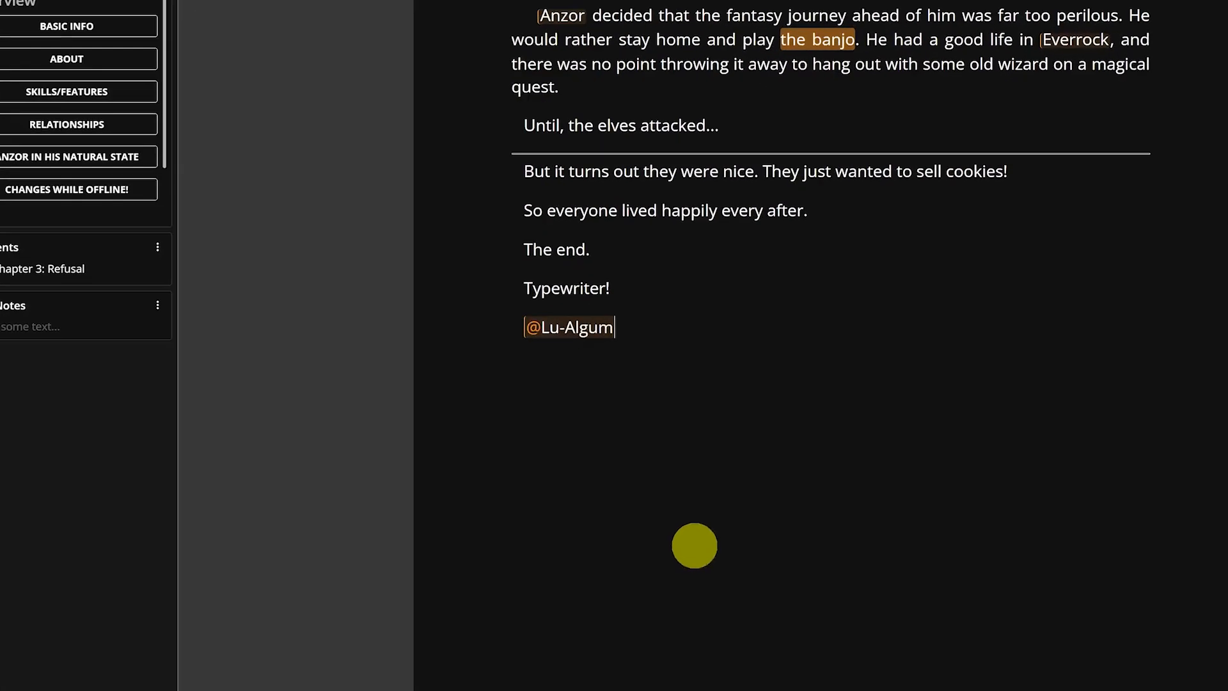
key(Return)
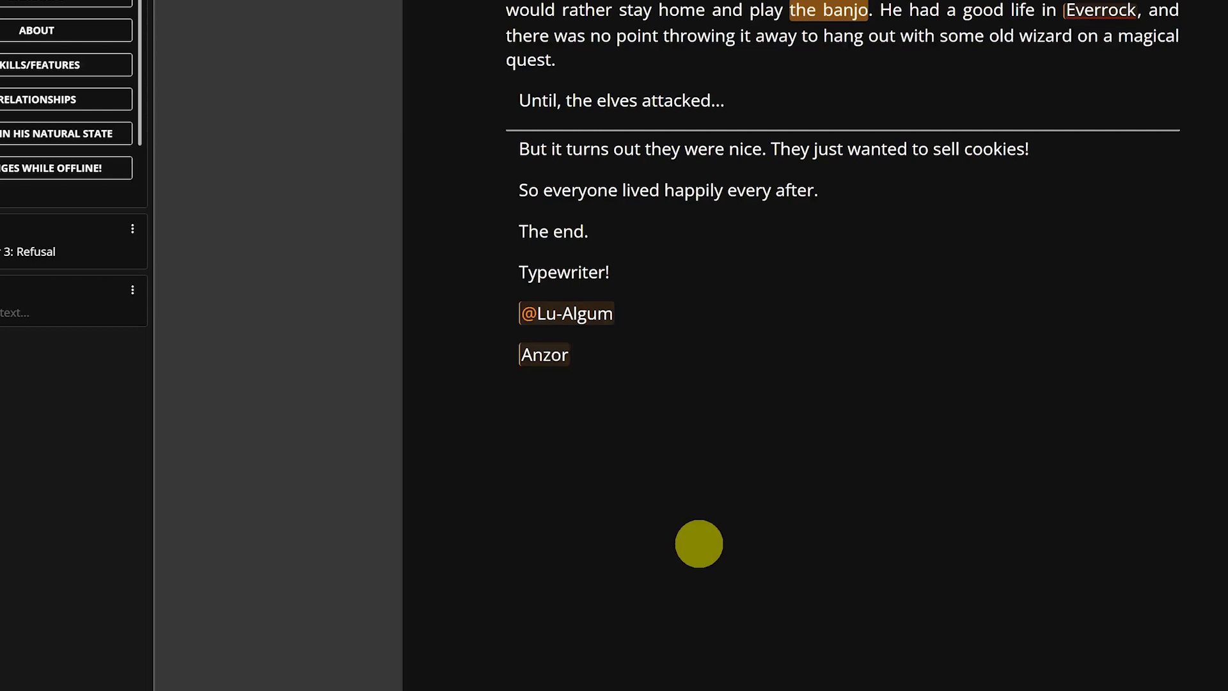
Step: Open the tagged location Lu-Algum in the Navigator card, look through its sections and close it
mouse_move(556, 309)
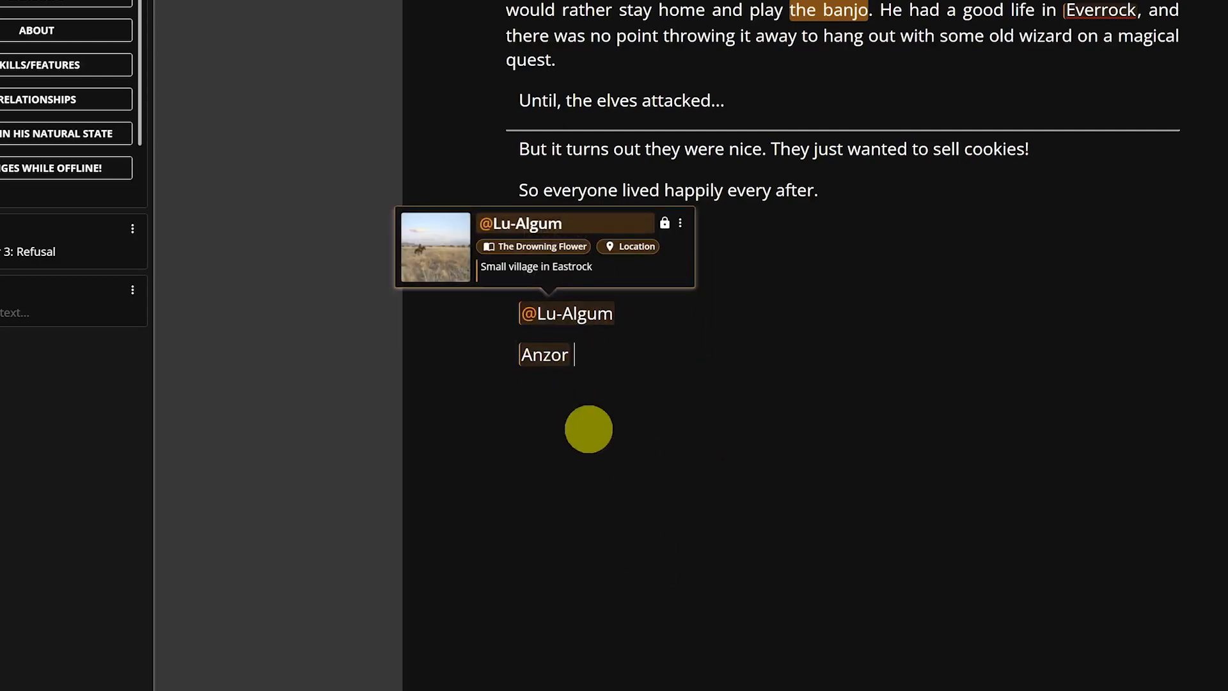
click(566, 314)
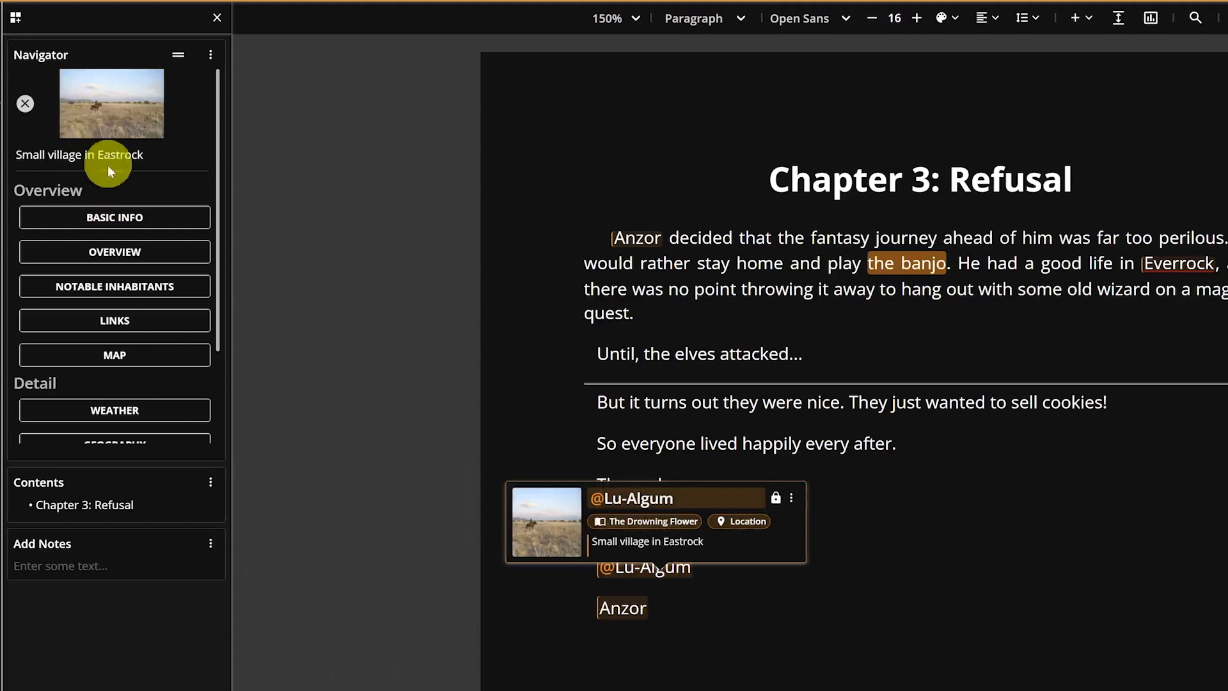
scroll(119, 224, down, 2)
scroll(125, 294, up, 2)
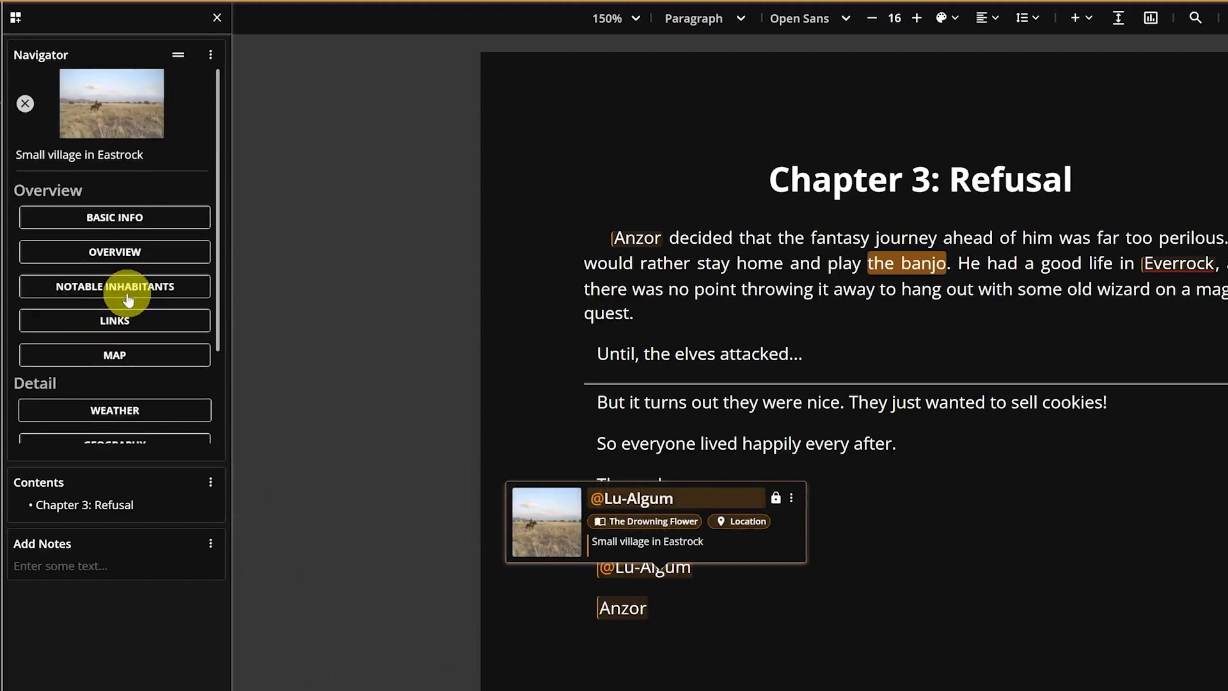
click(25, 103)
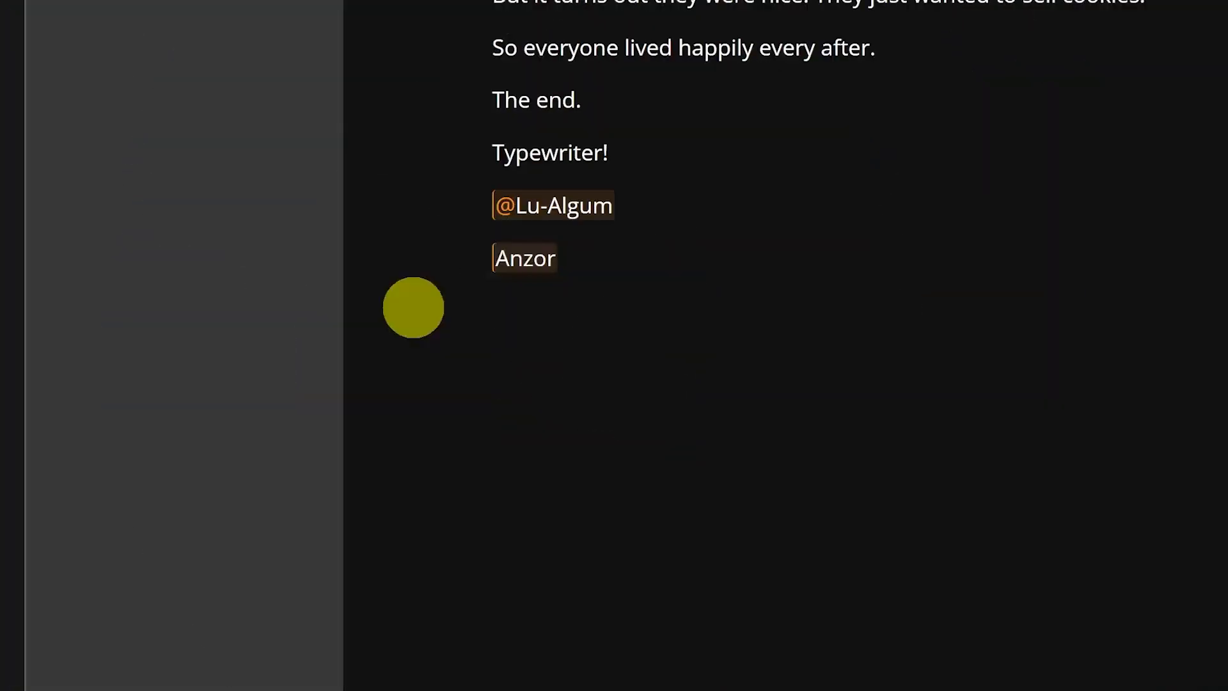
Step: Write another character's full name on a new line below "Anzor" and the first name alone on the line after it
text(John Smith)
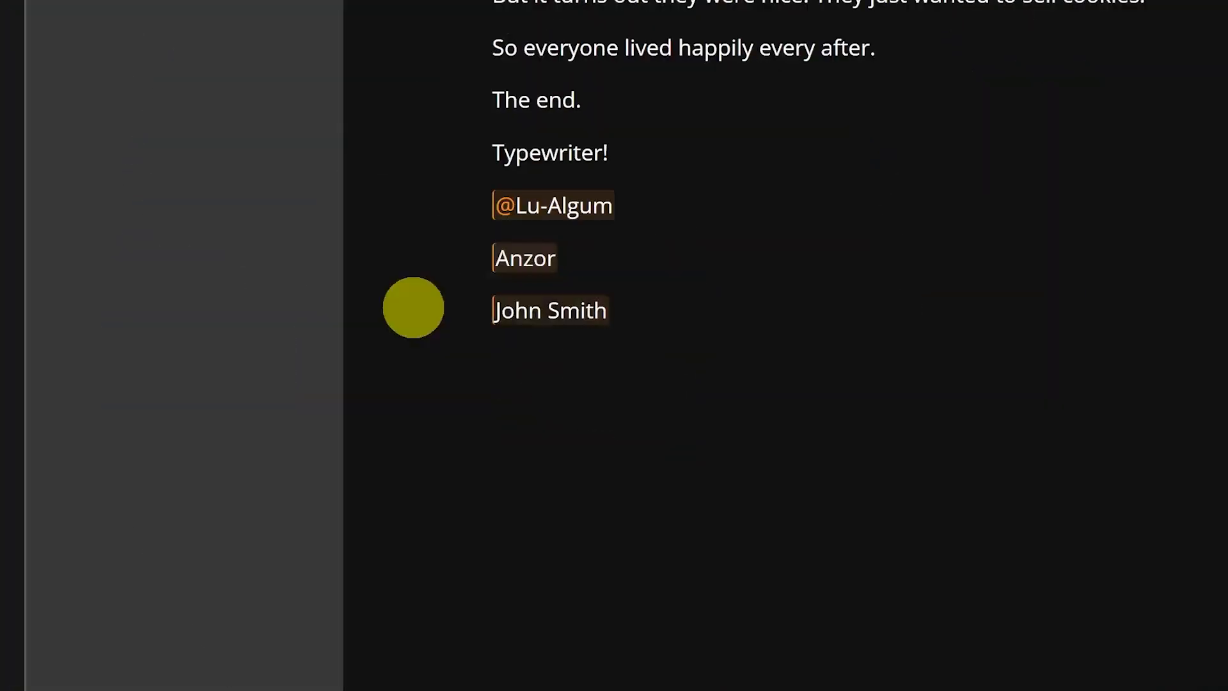
key(Return)
text(John)
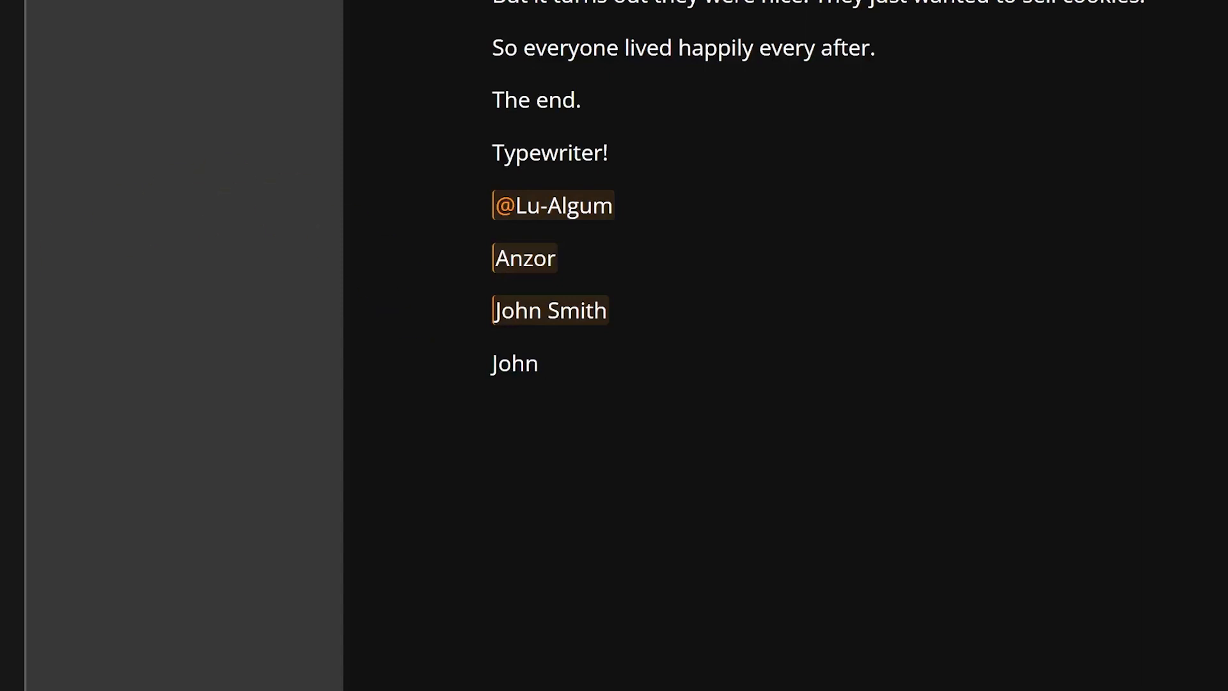
Step: Open the character's own page from the tag on the full name in the chapter
mouse_move(566, 313)
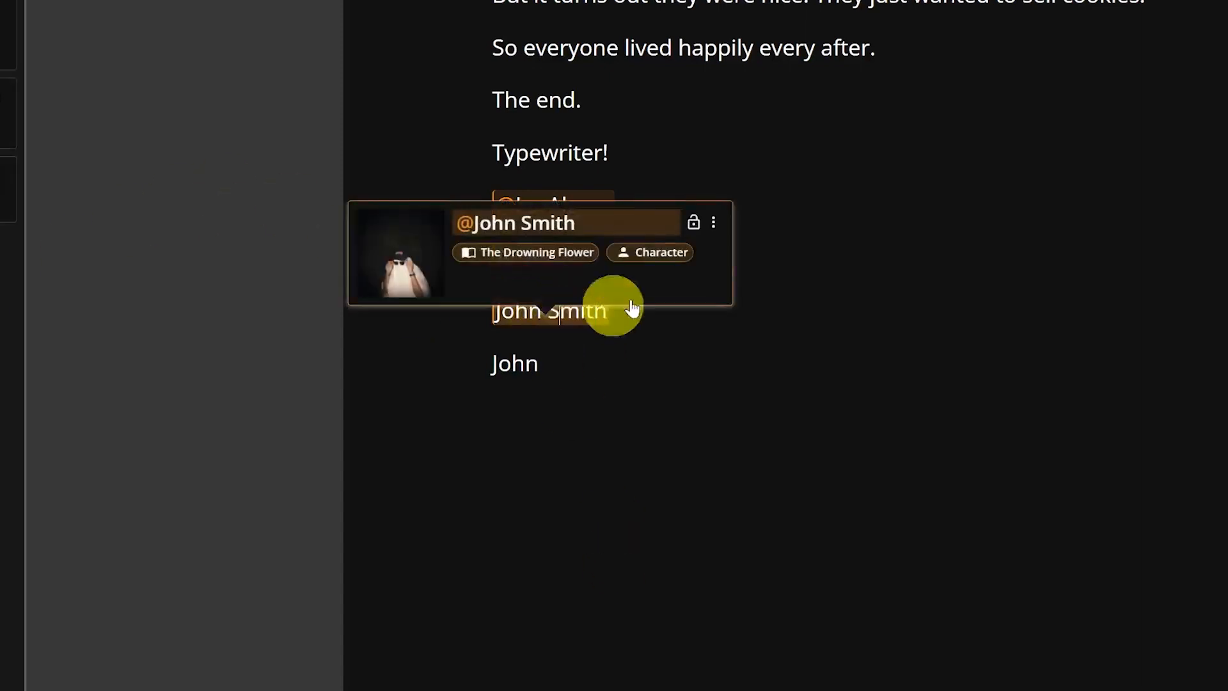
click(714, 224)
click(641, 250)
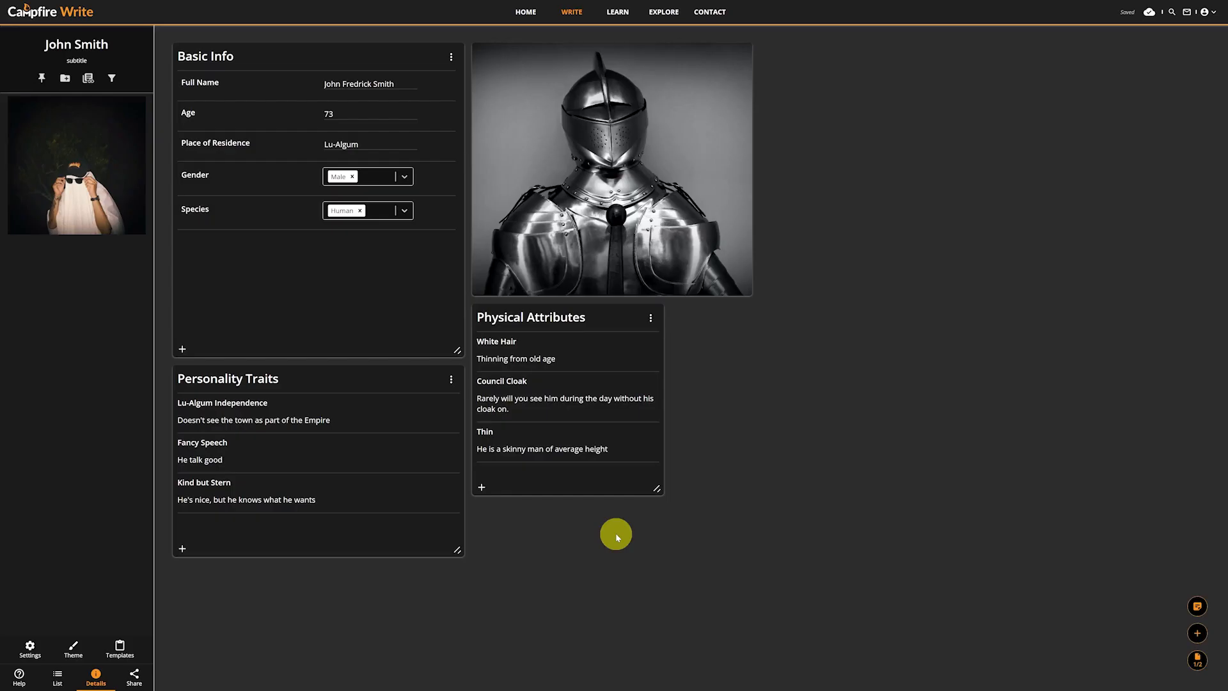
Step: Add the Aliases attribute from Utilities to the character's Basic Info and save the character's first name as an alias
click(182, 349)
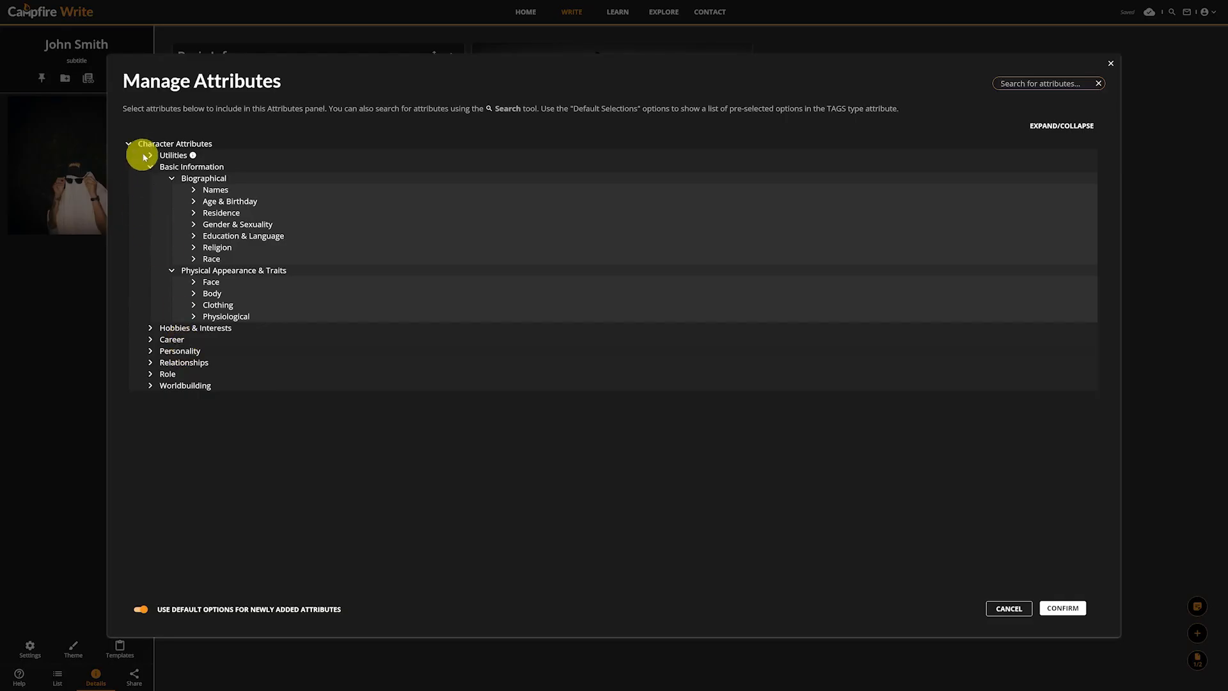
click(151, 157)
click(200, 174)
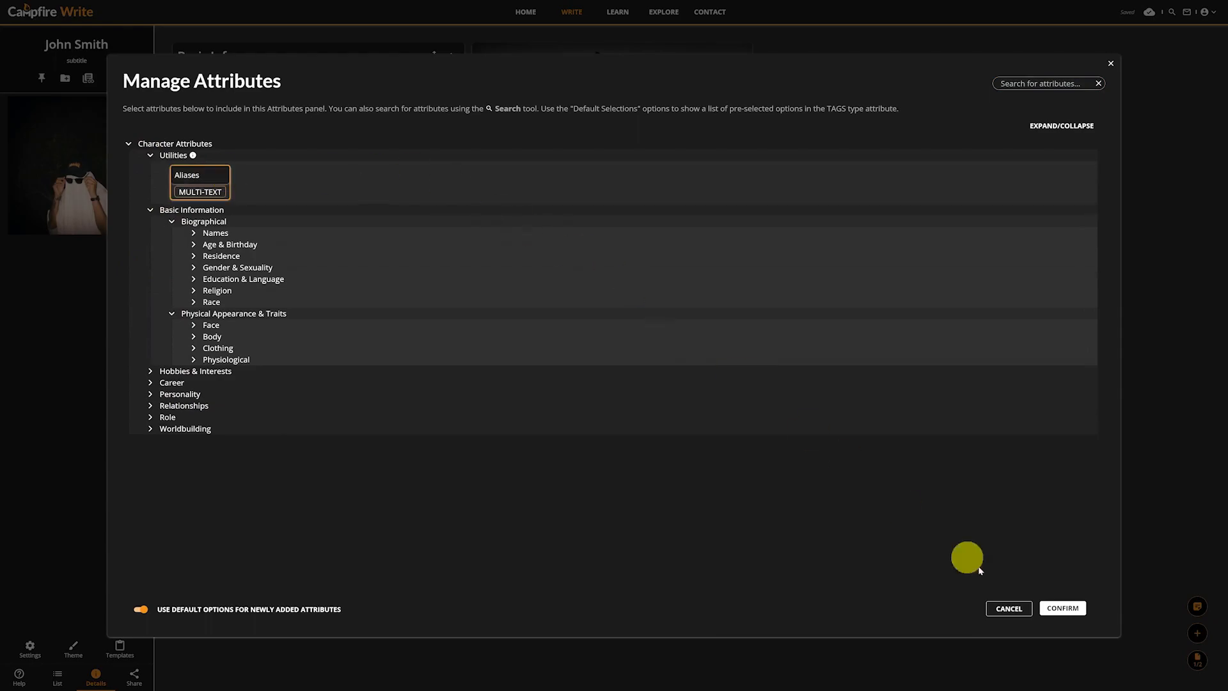
click(1055, 609)
click(248, 260)
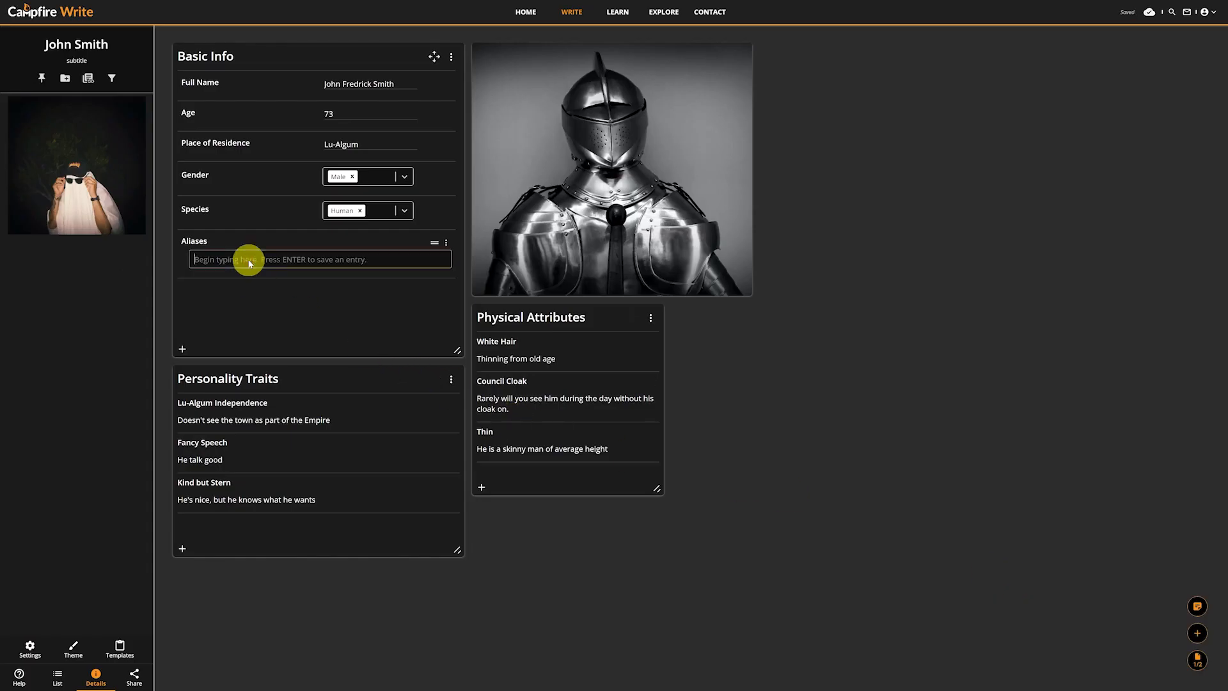
text(John)
key(Return)
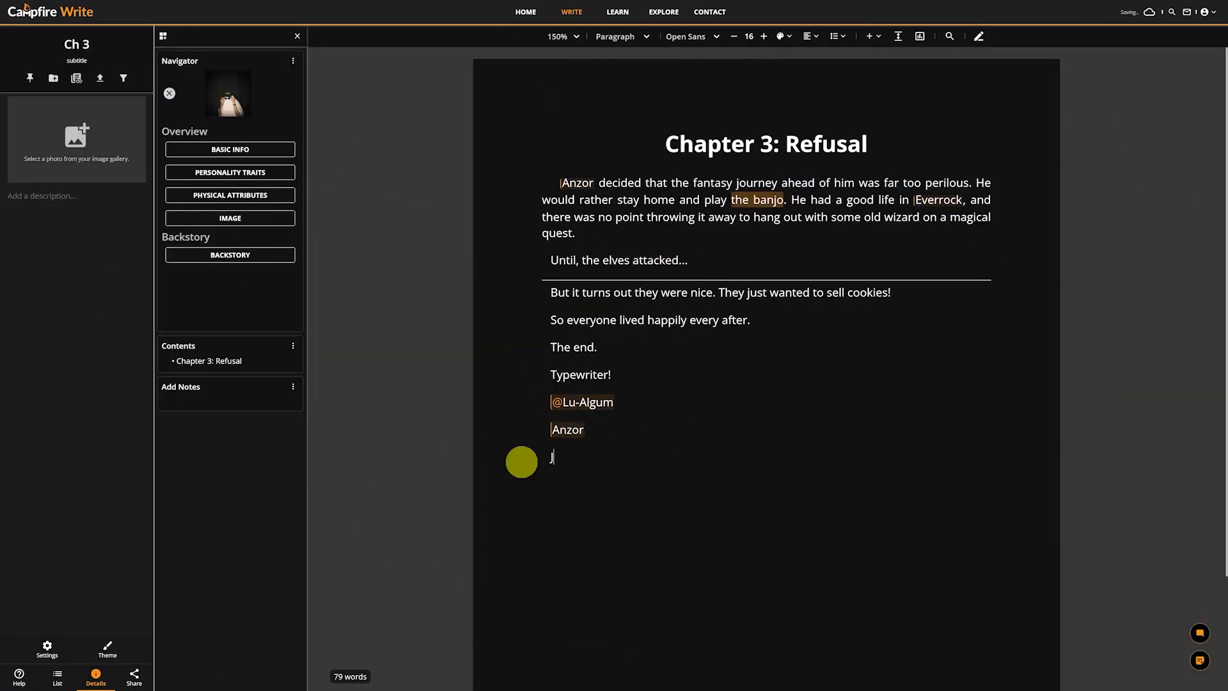
Step: Write the character's first name below "Anzor" in Chapter 3 and preview the automatic tag on it
text(ohn)
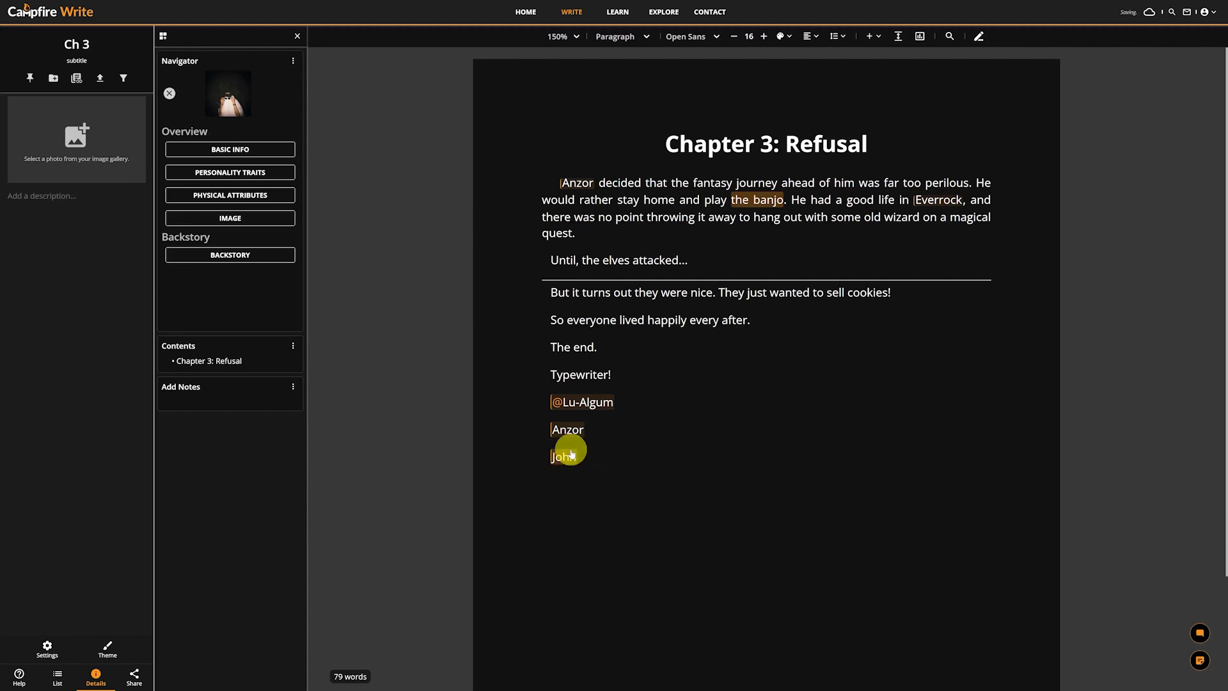
mouse_move(566, 459)
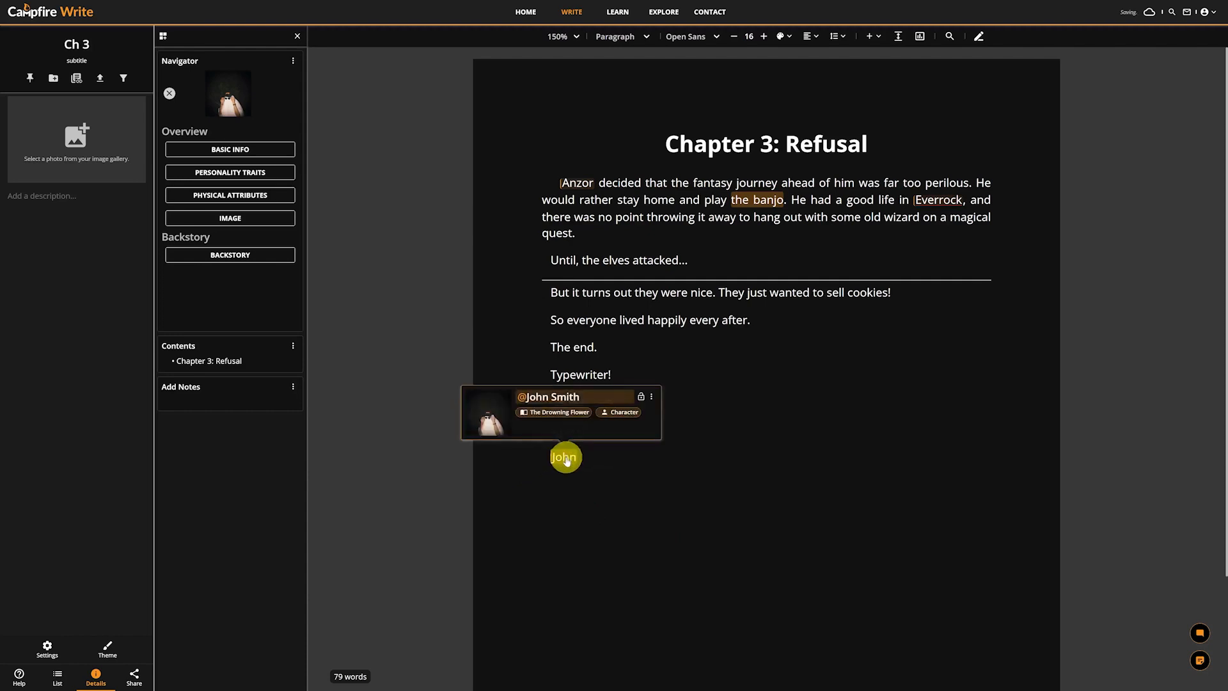